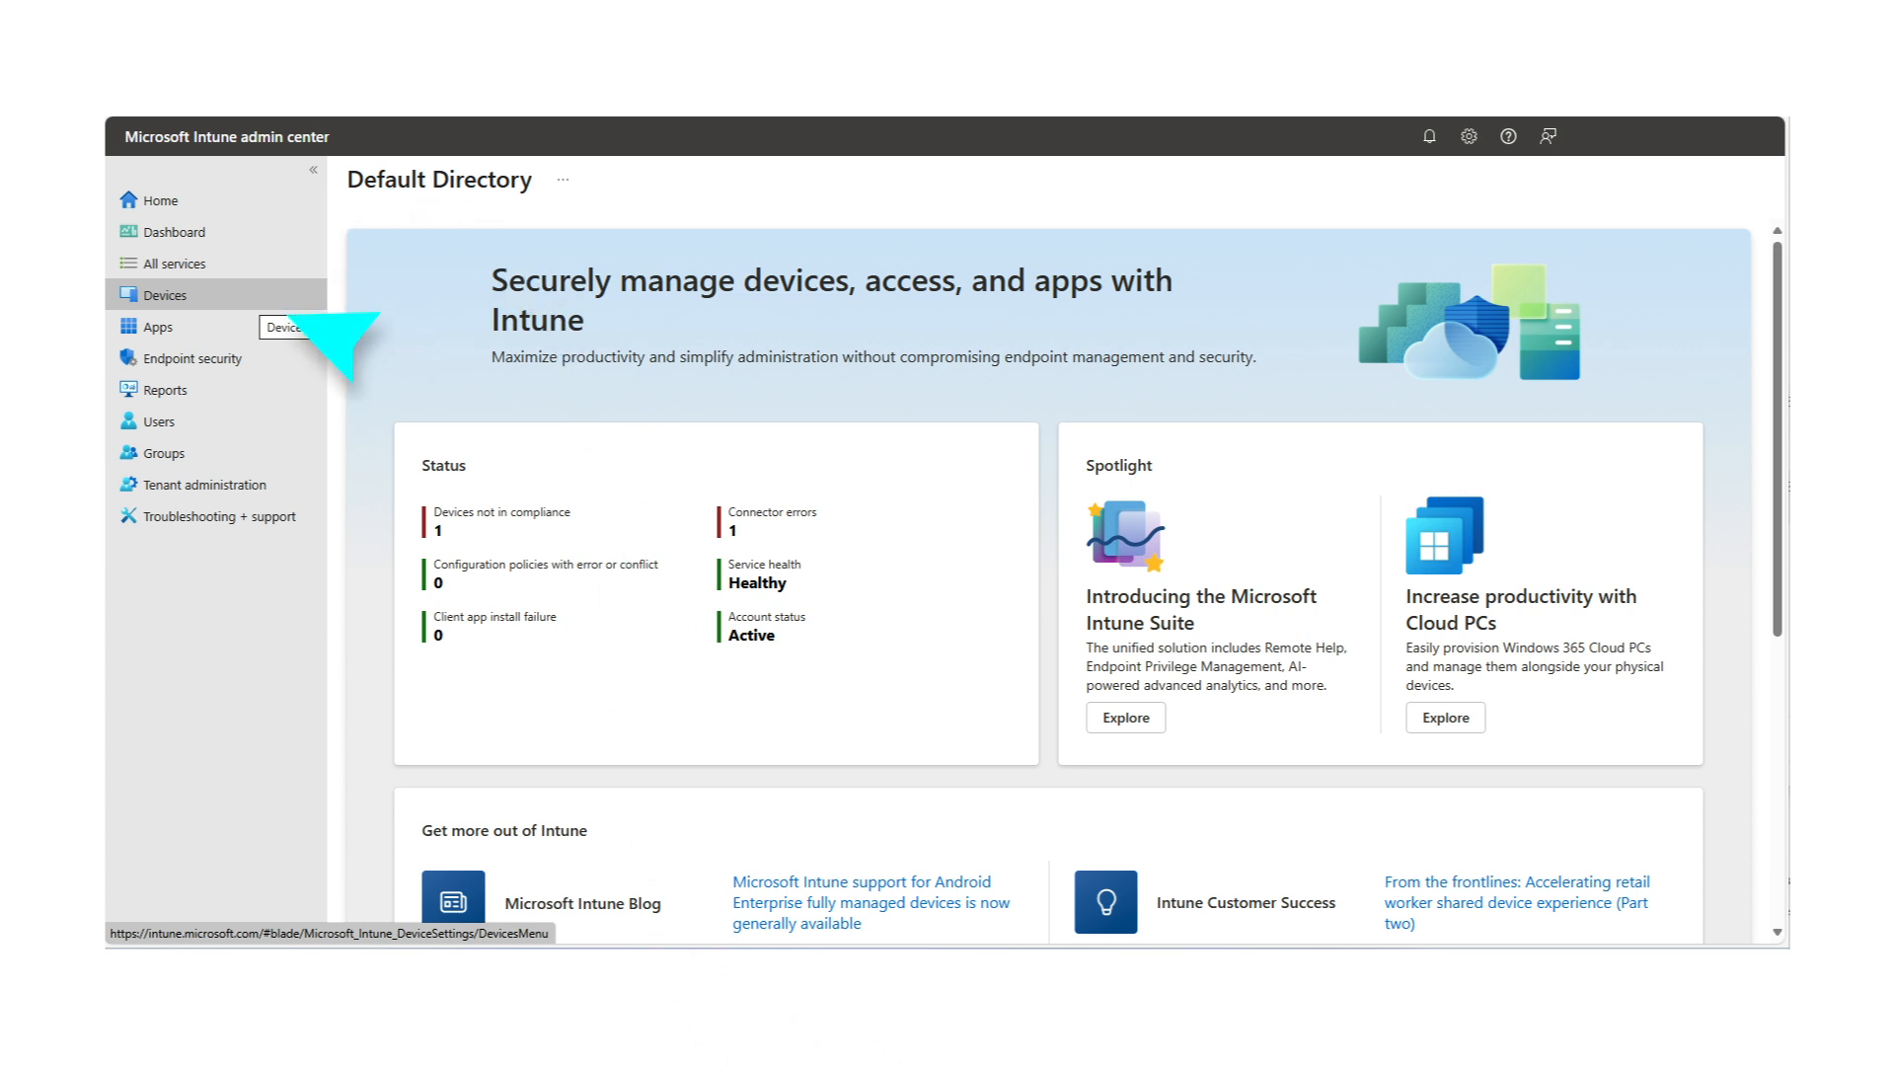
Start a new device configuration policy for Windows 10 and later from the Trusted certificate template.
{"action": "left_click", "coordinate": [170, 299]}
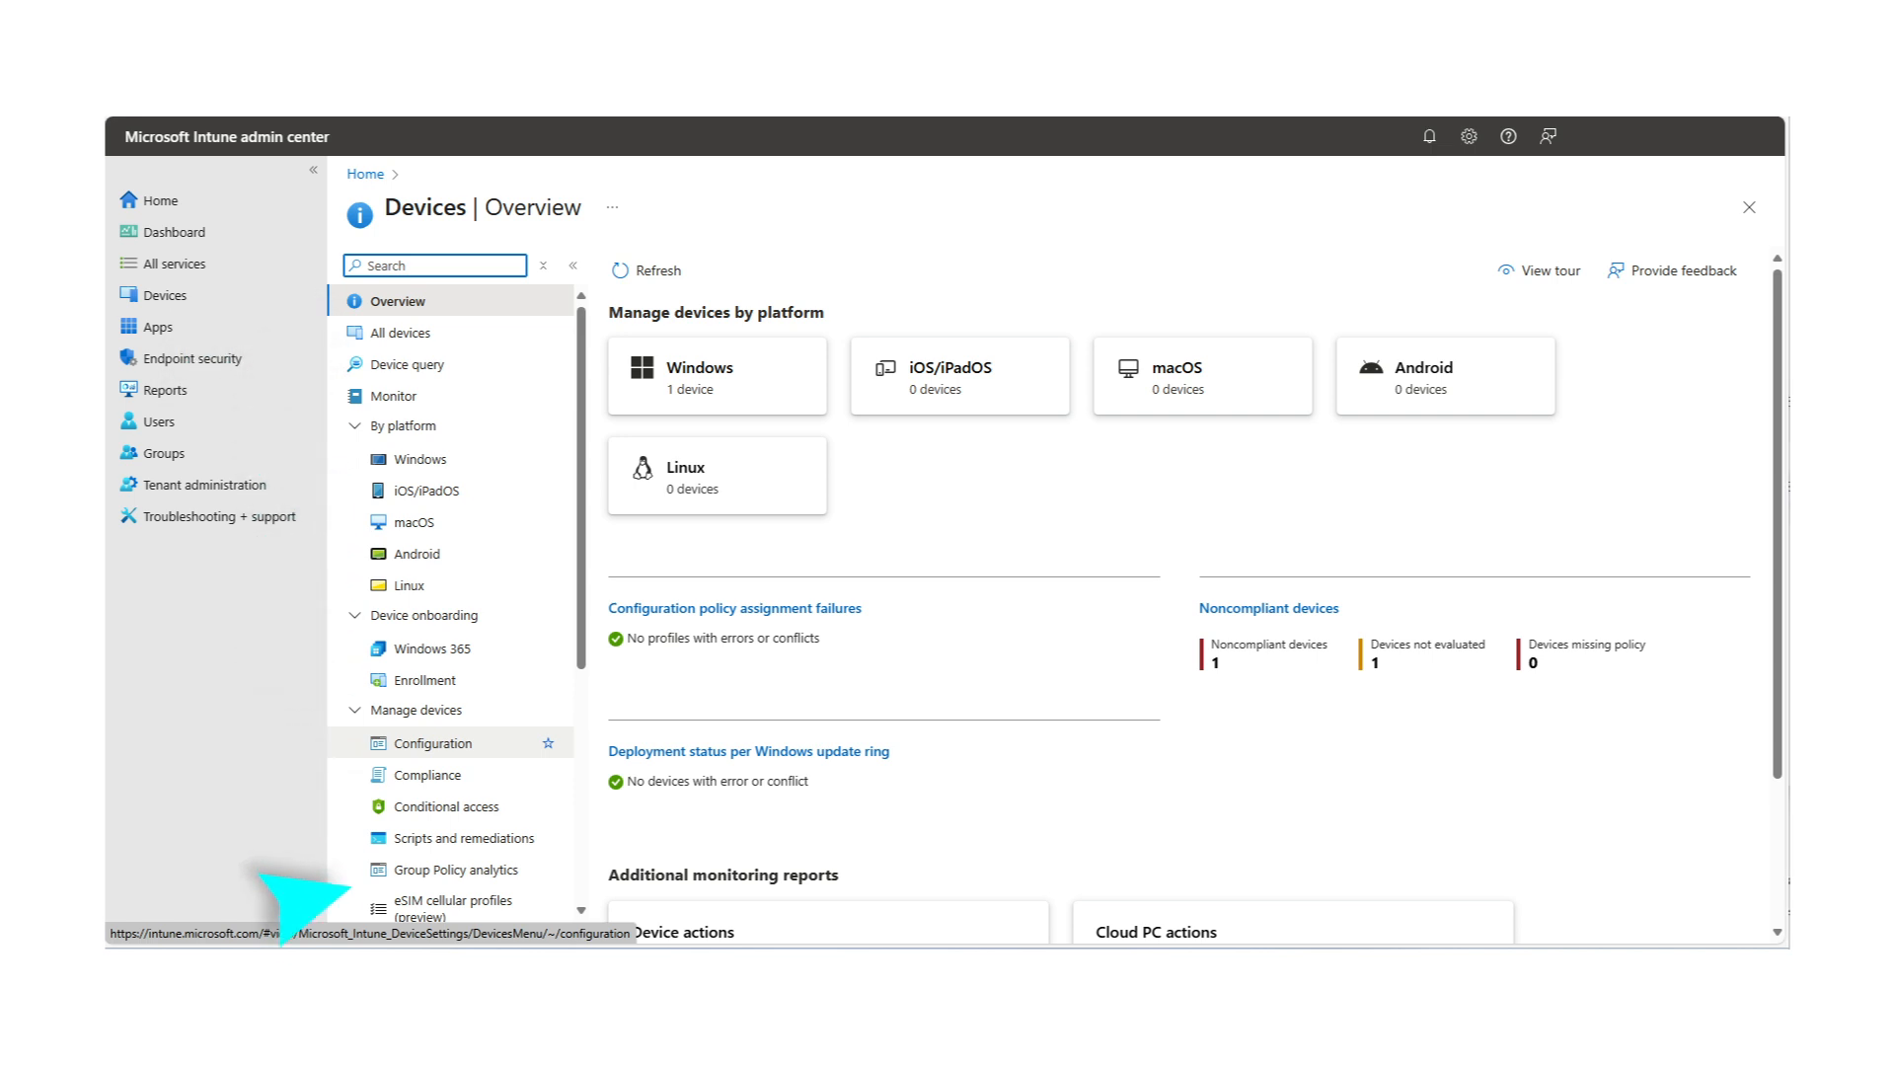
{"action": "left_click", "coordinate": [383, 752]}
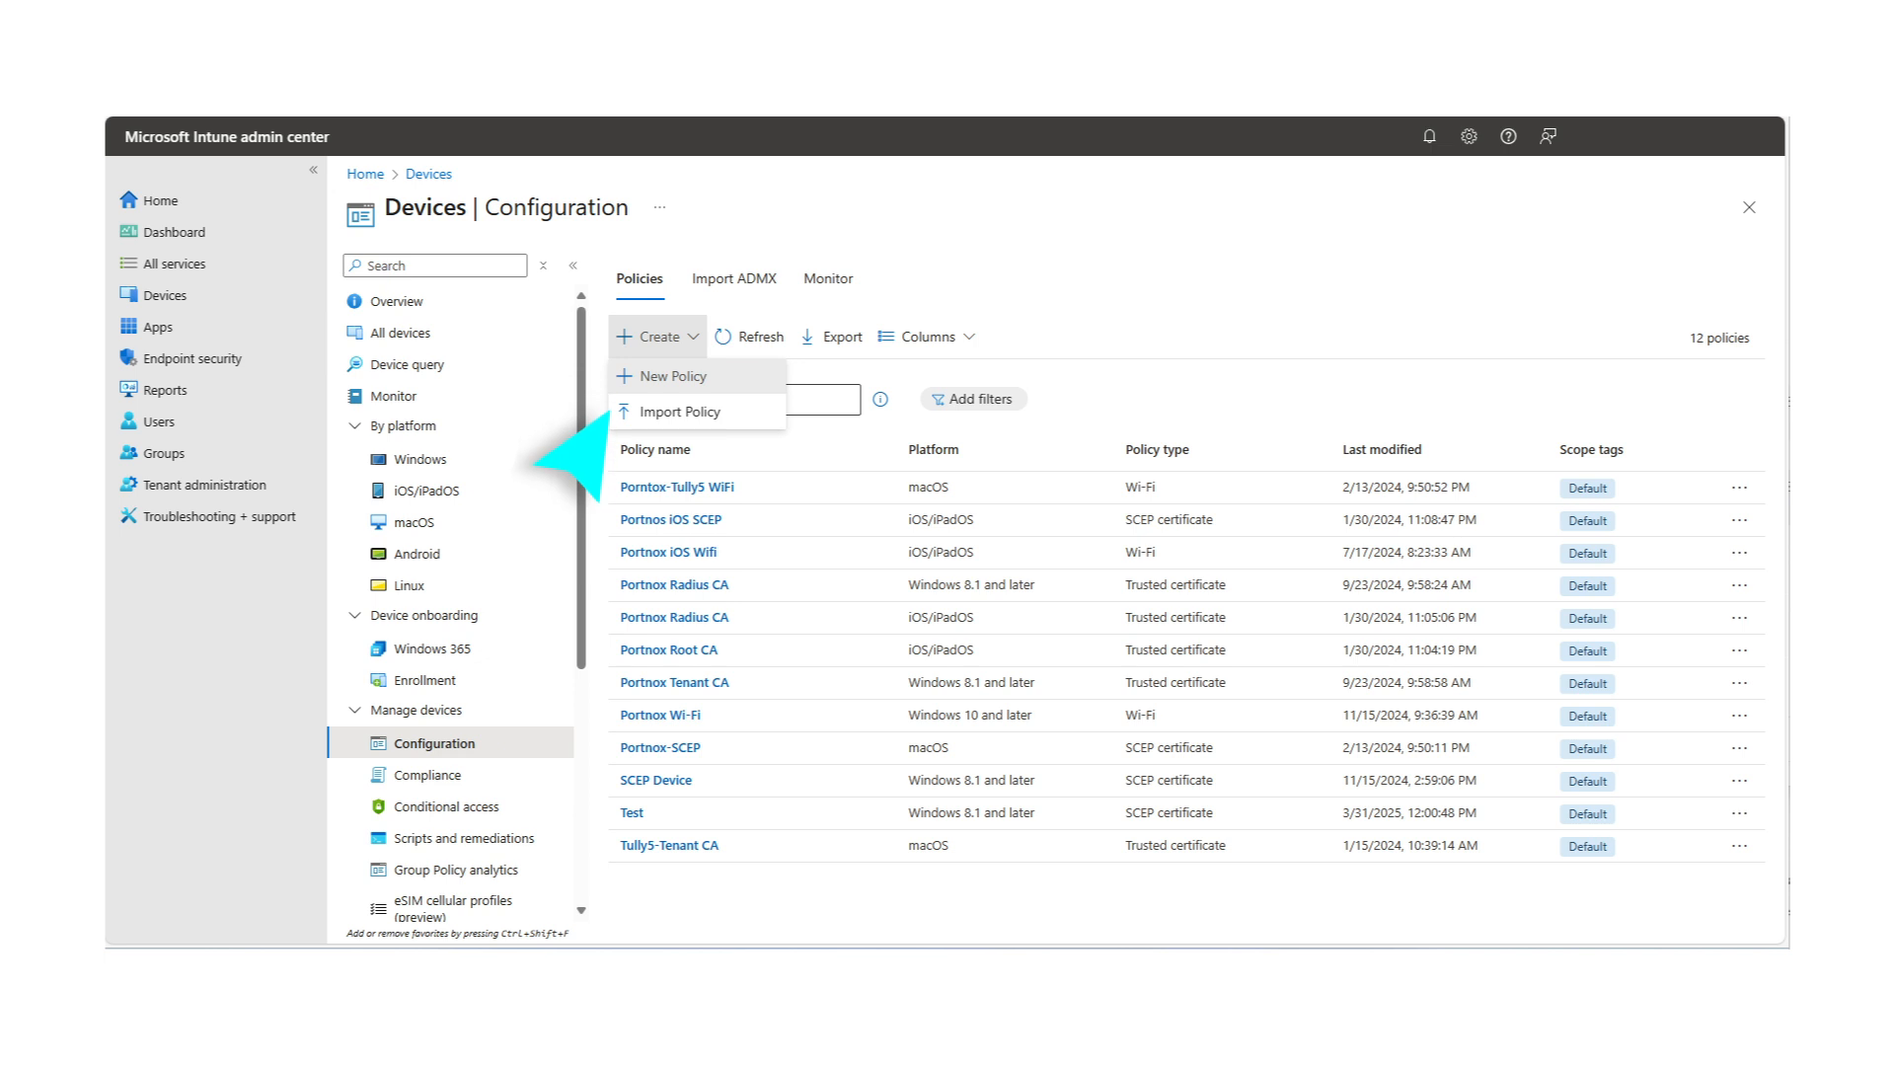
{"action": "left_click", "coordinate": [671, 378]}
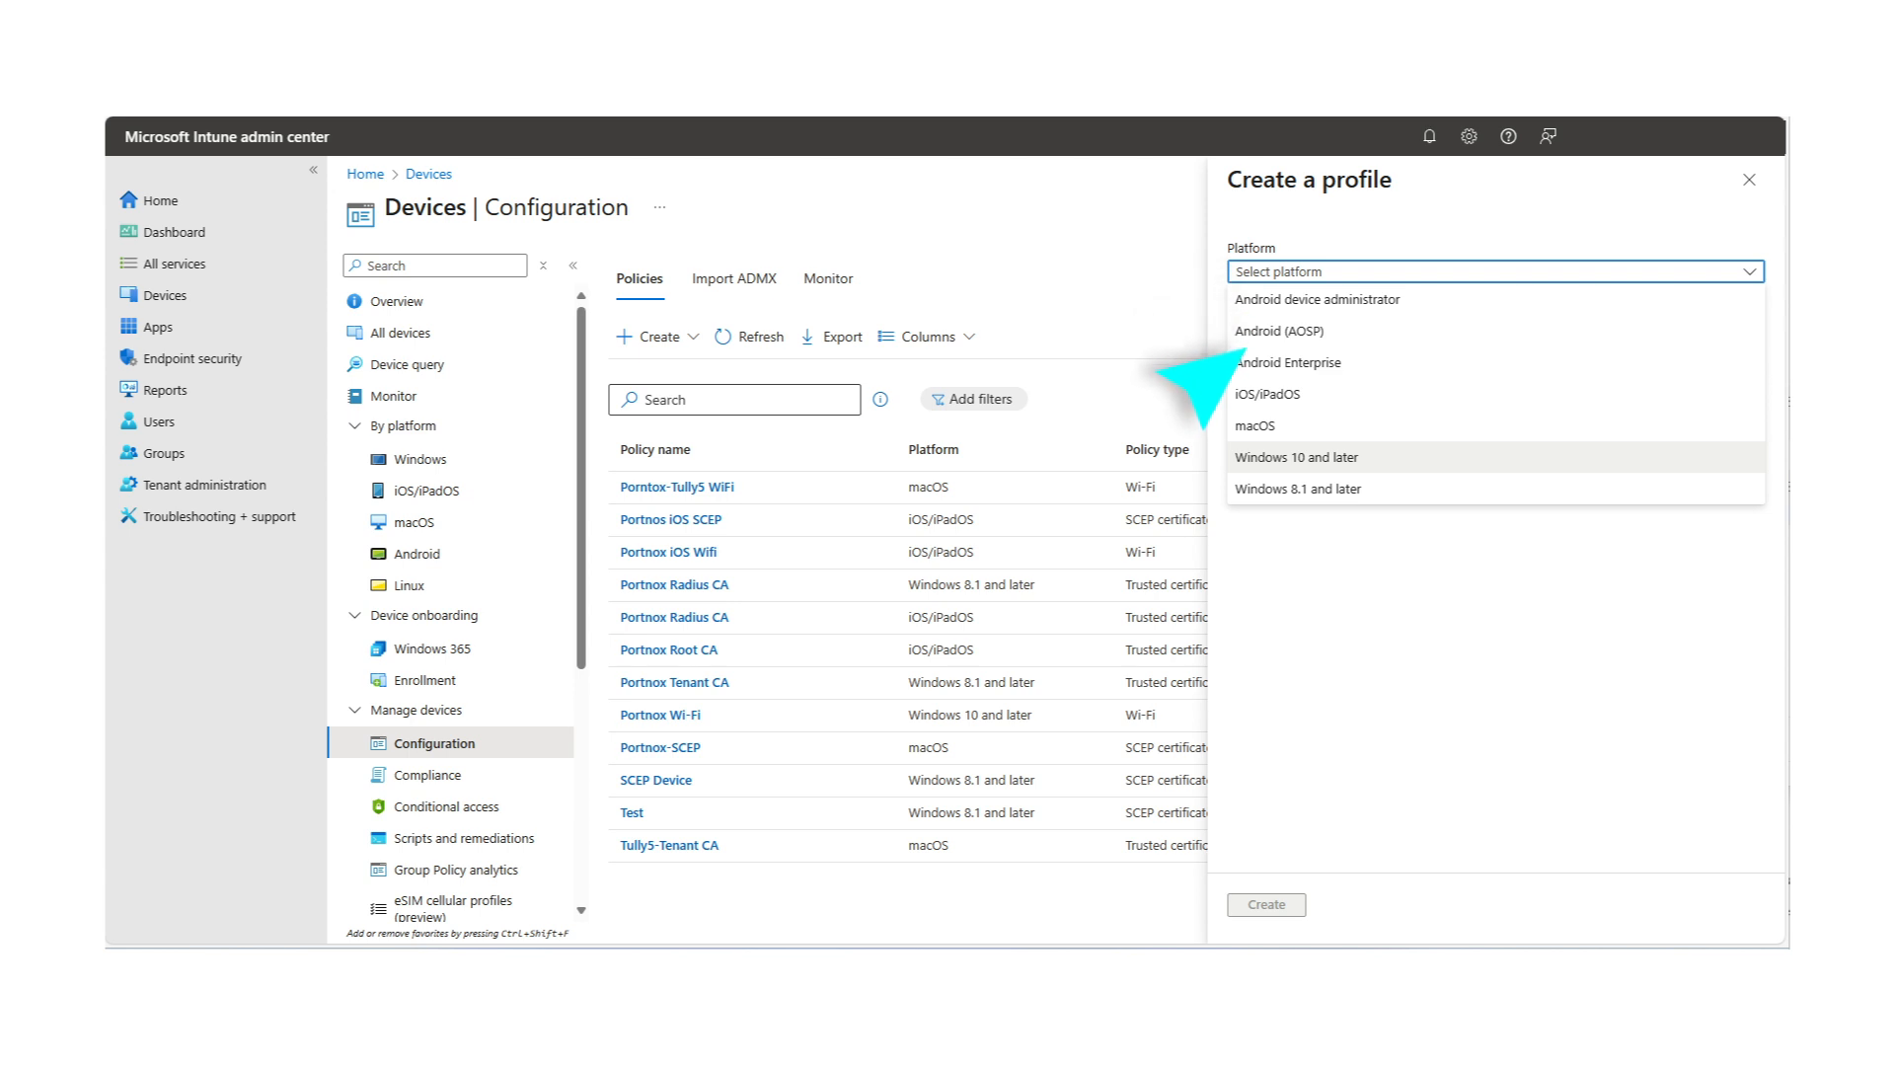
{"action": "left_click", "coordinate": [1372, 462]}
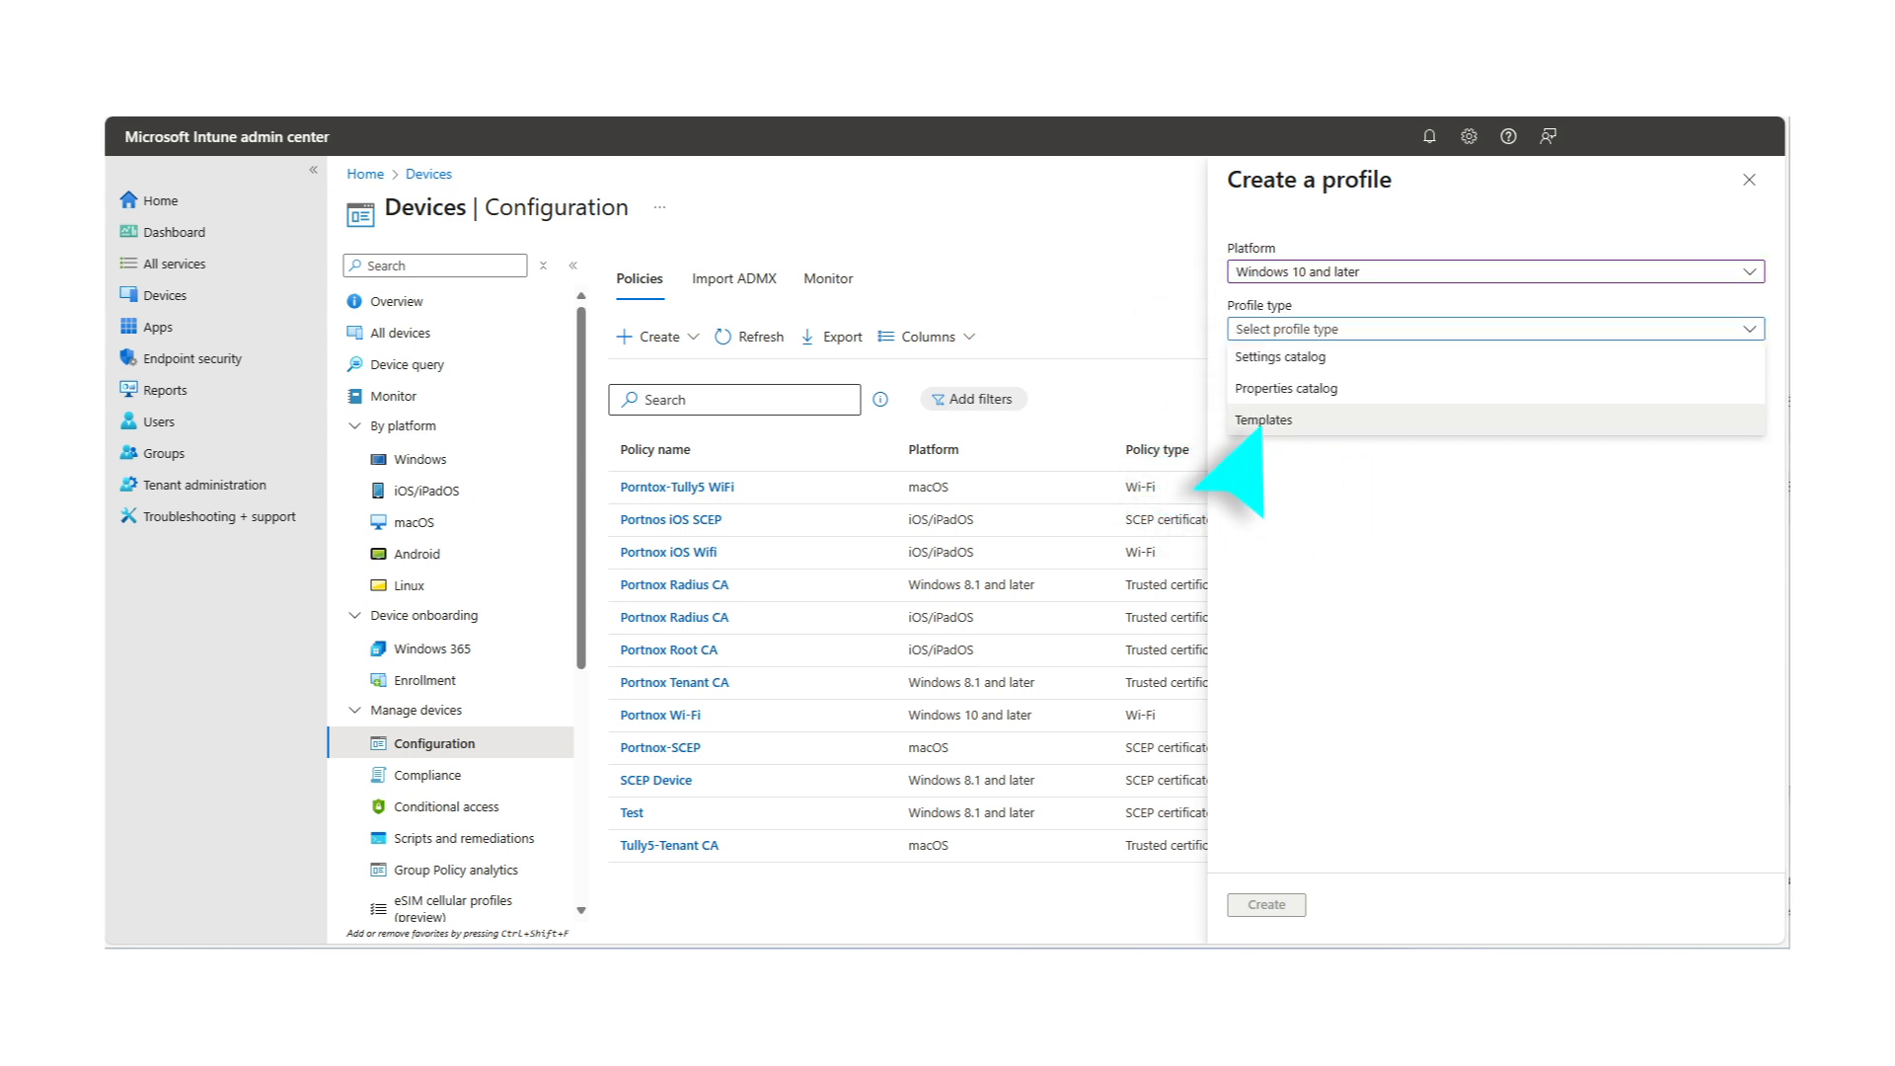
{"action": "left_click", "coordinate": [1234, 434]}
{"action": "type", "text": "Trusted"}
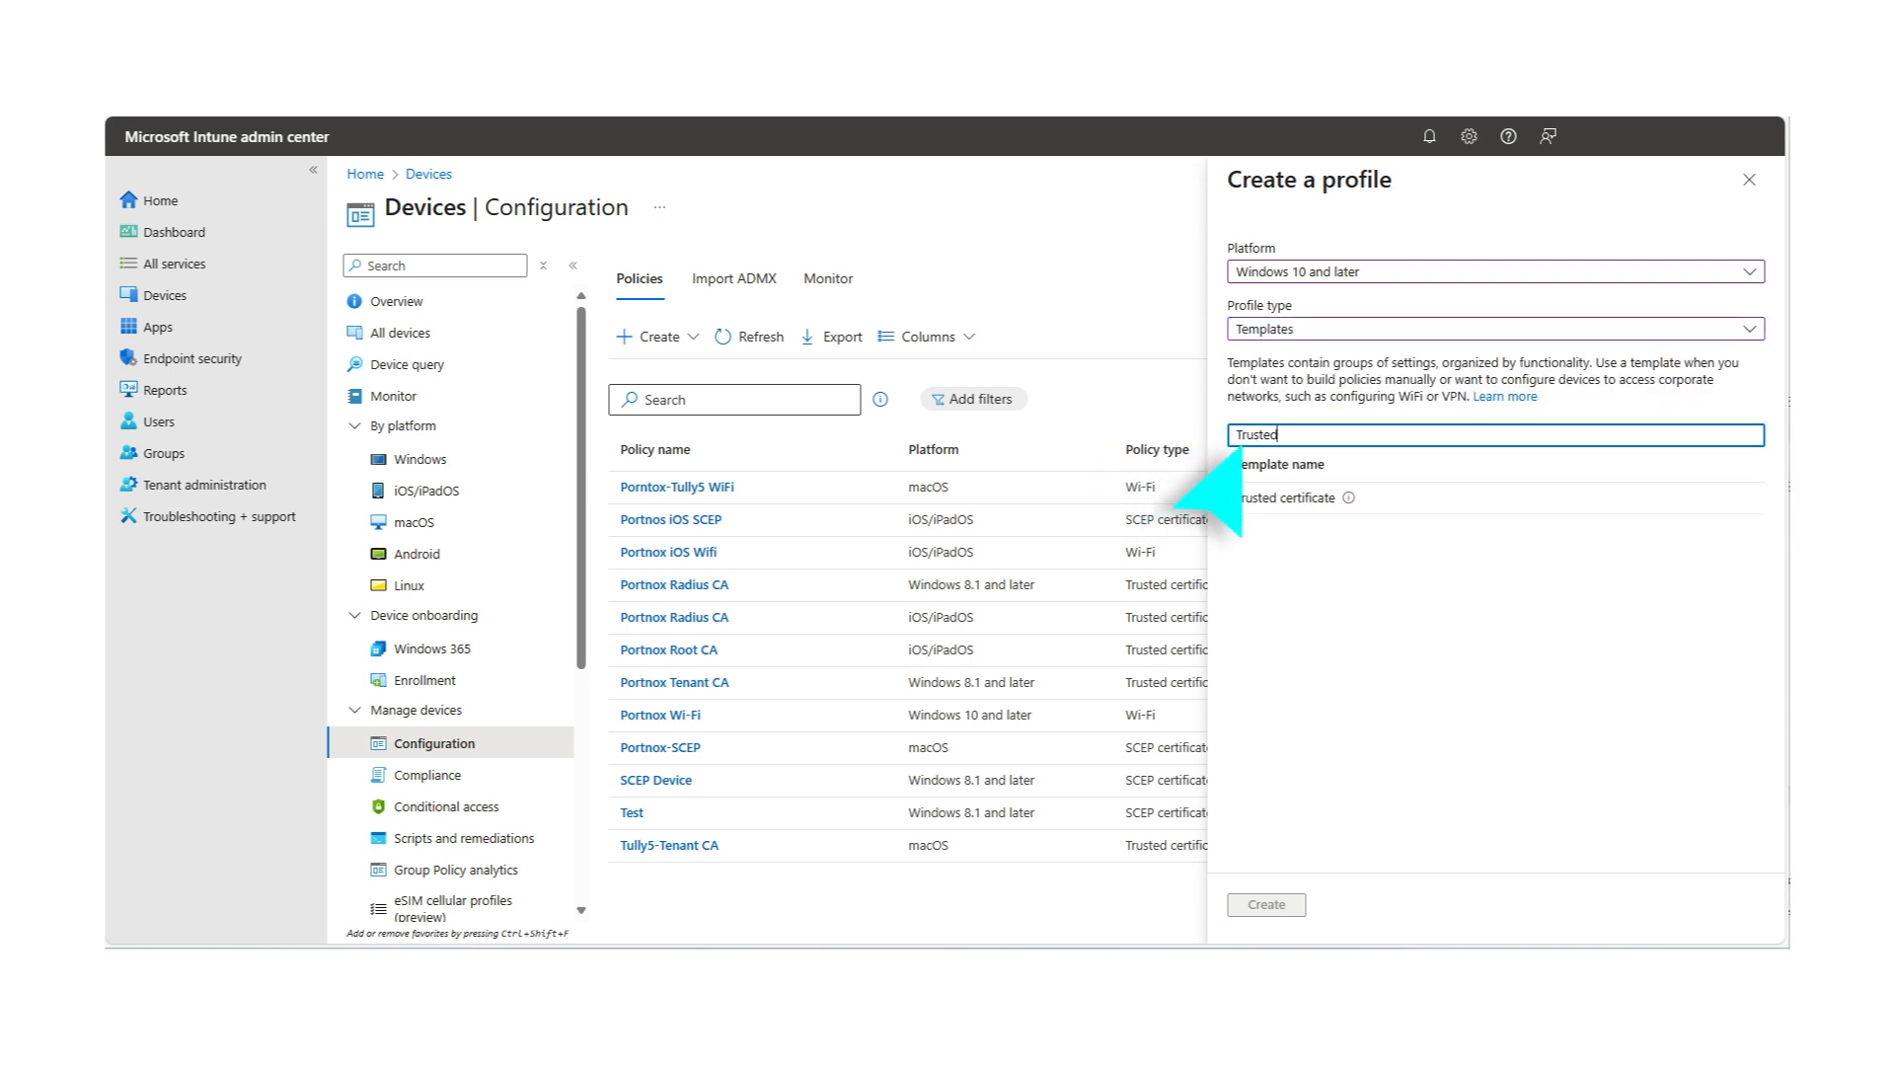
{"action": "left_click", "coordinate": [1239, 505]}
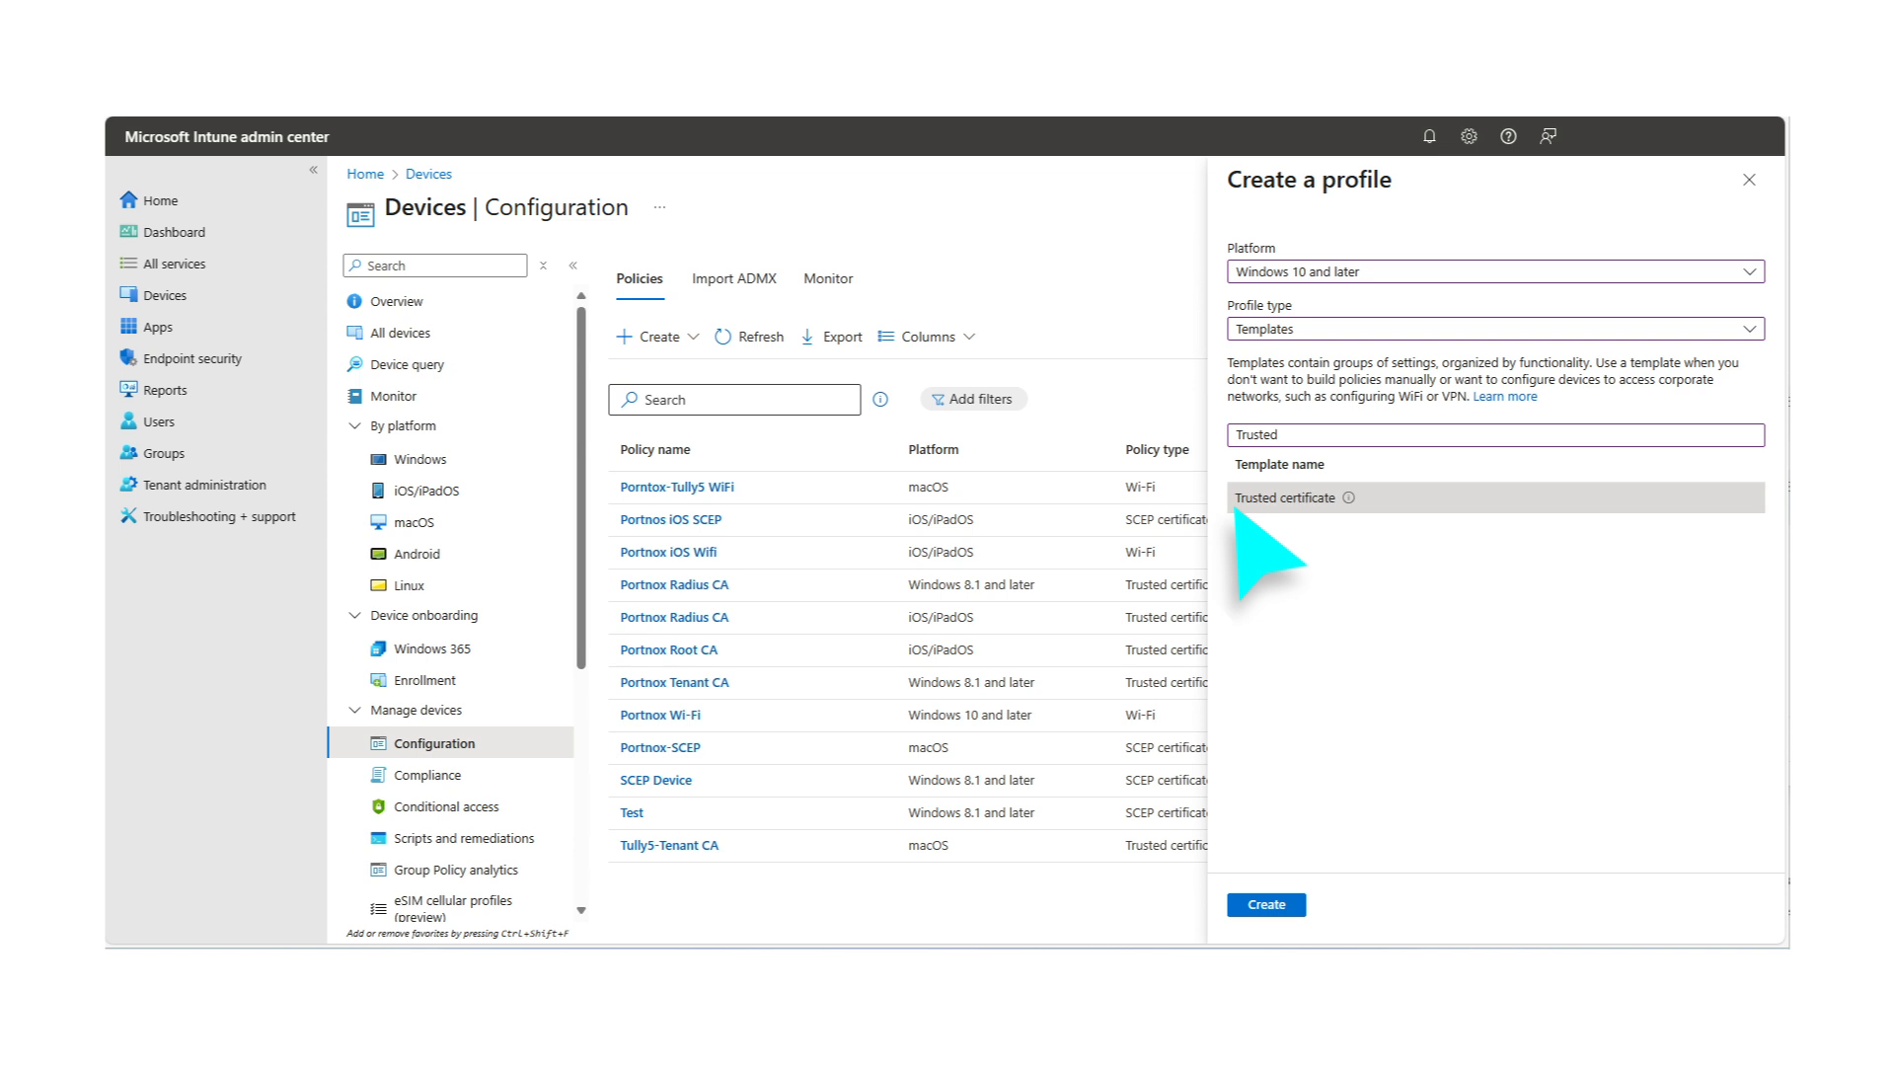
{"action": "left_click", "coordinate": [1283, 906]}
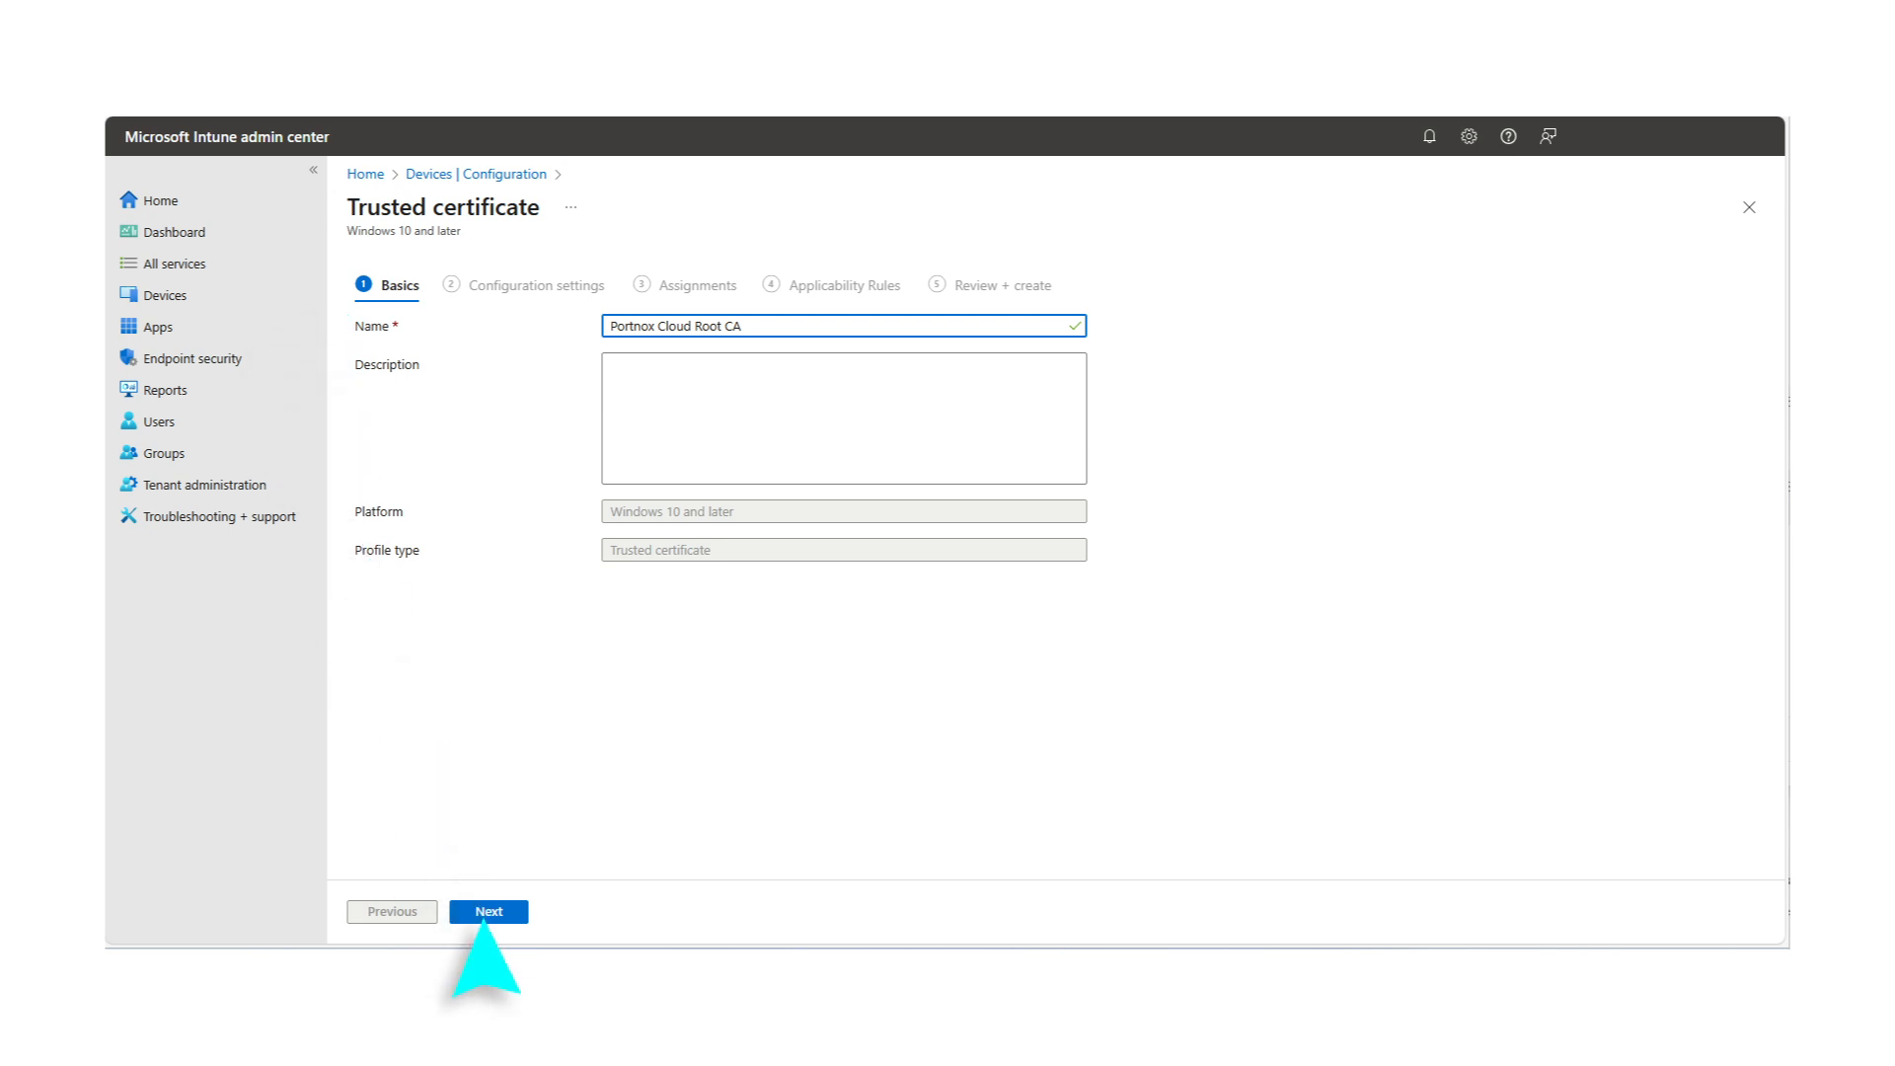
Name the trusted certificate profile Portnox Cloud Root CA and load rootCertificate.cer as its certificate file.
{"action": "left_click", "coordinate": [486, 912]}
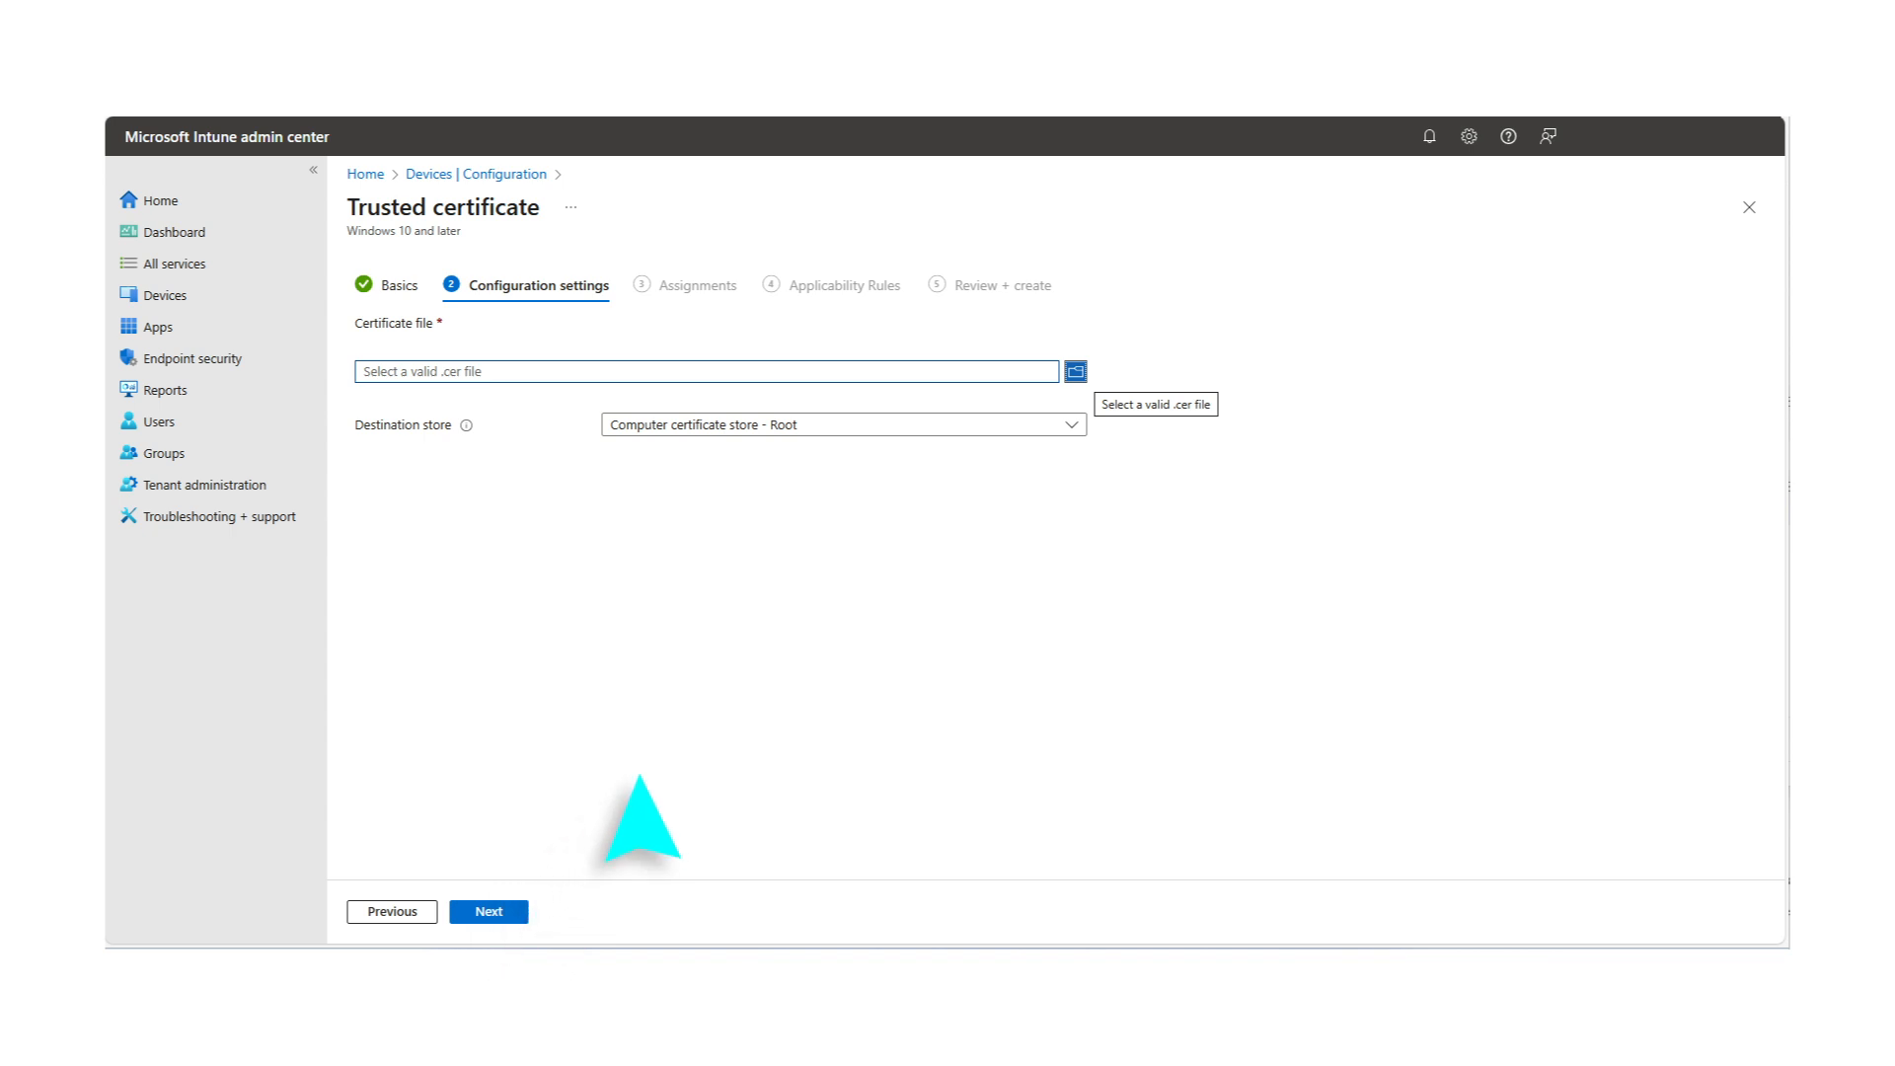
{"action": "left_click", "coordinate": [1076, 373]}
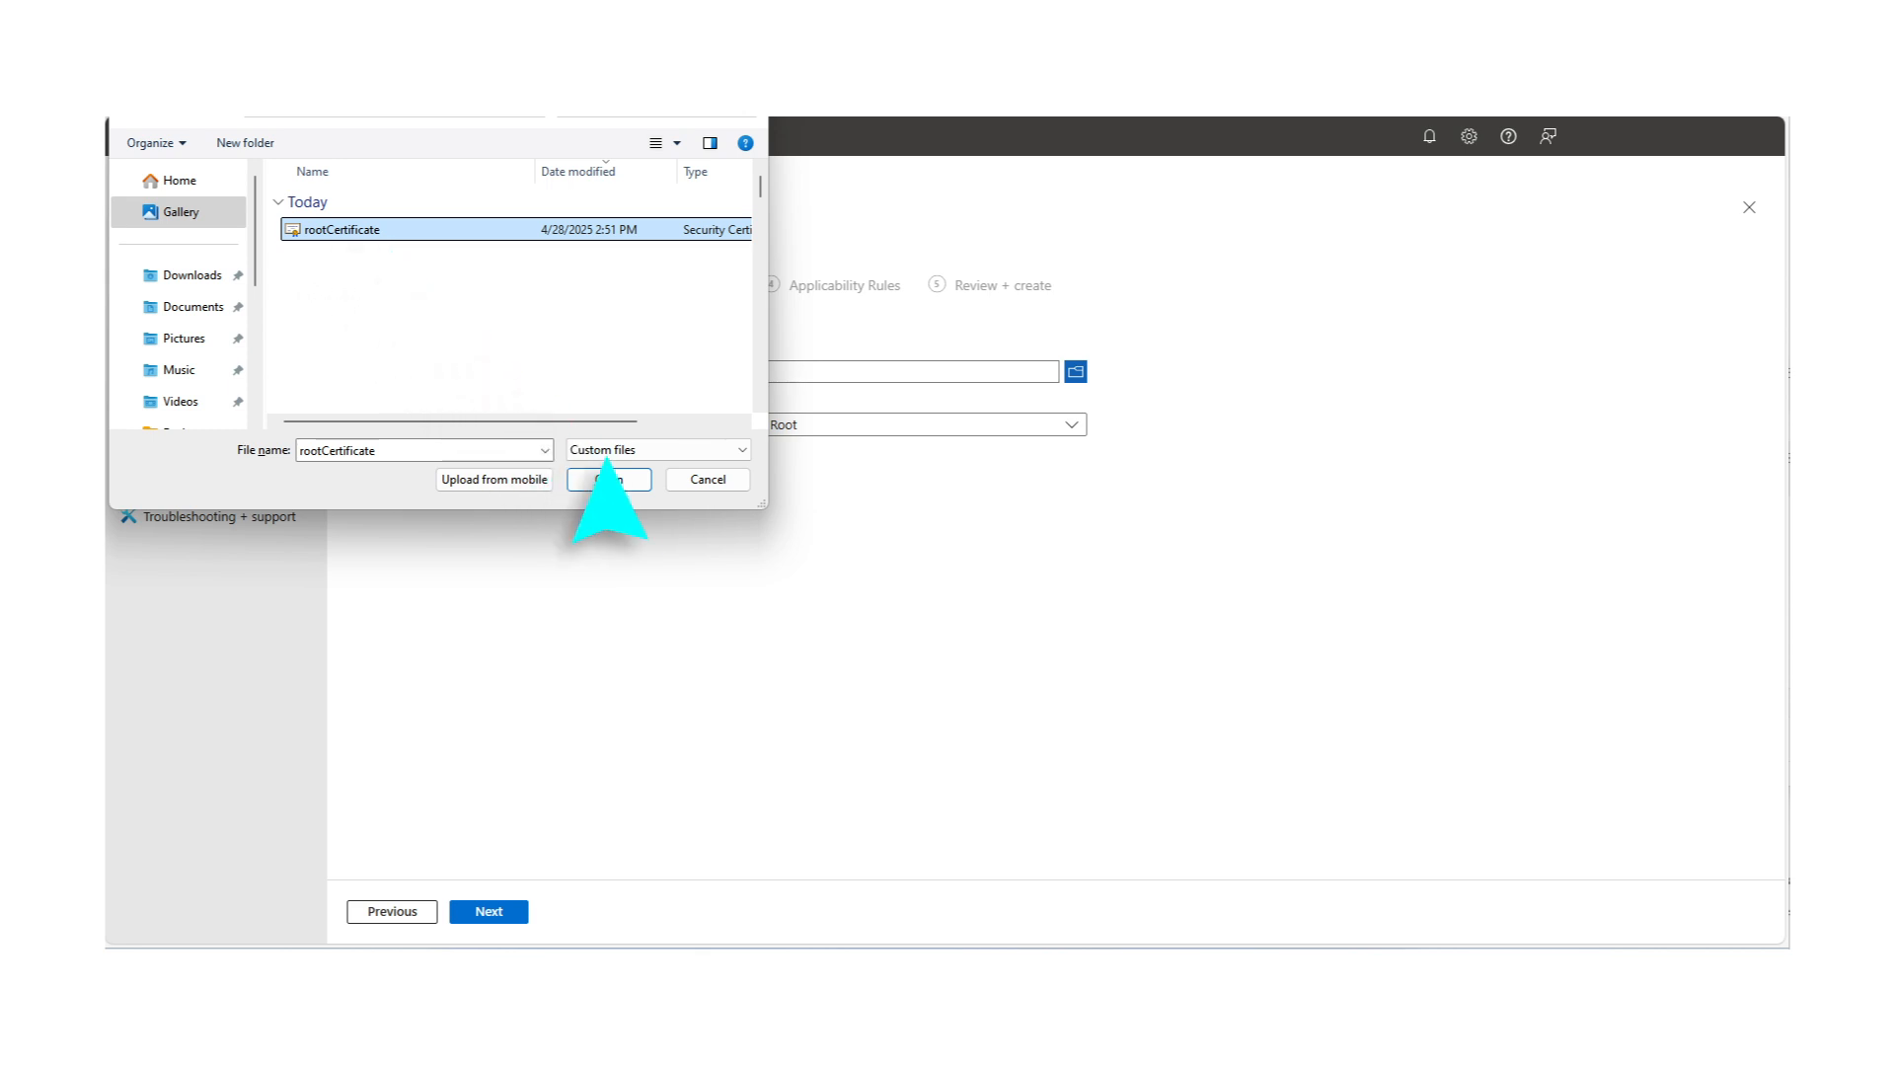
{"action": "left_click", "coordinate": [630, 480]}
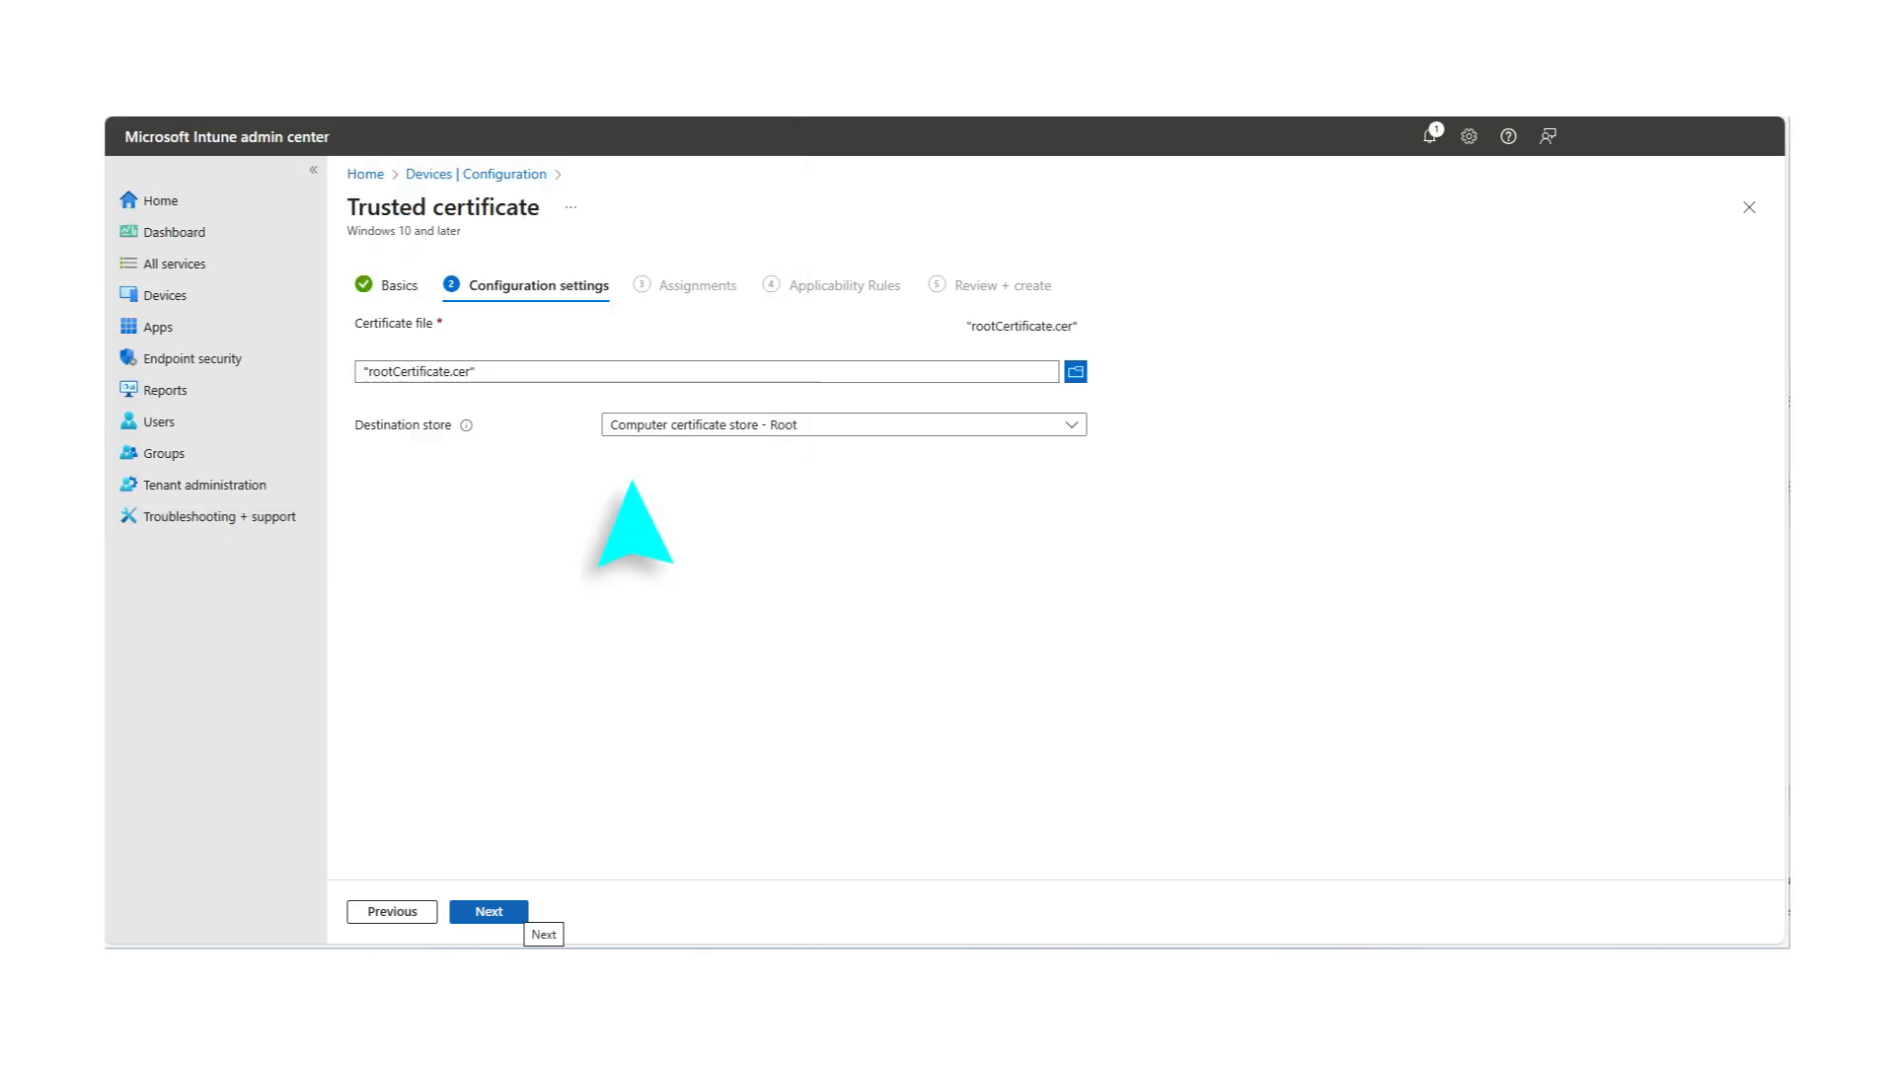
{"action": "left_click", "coordinate": [516, 916]}
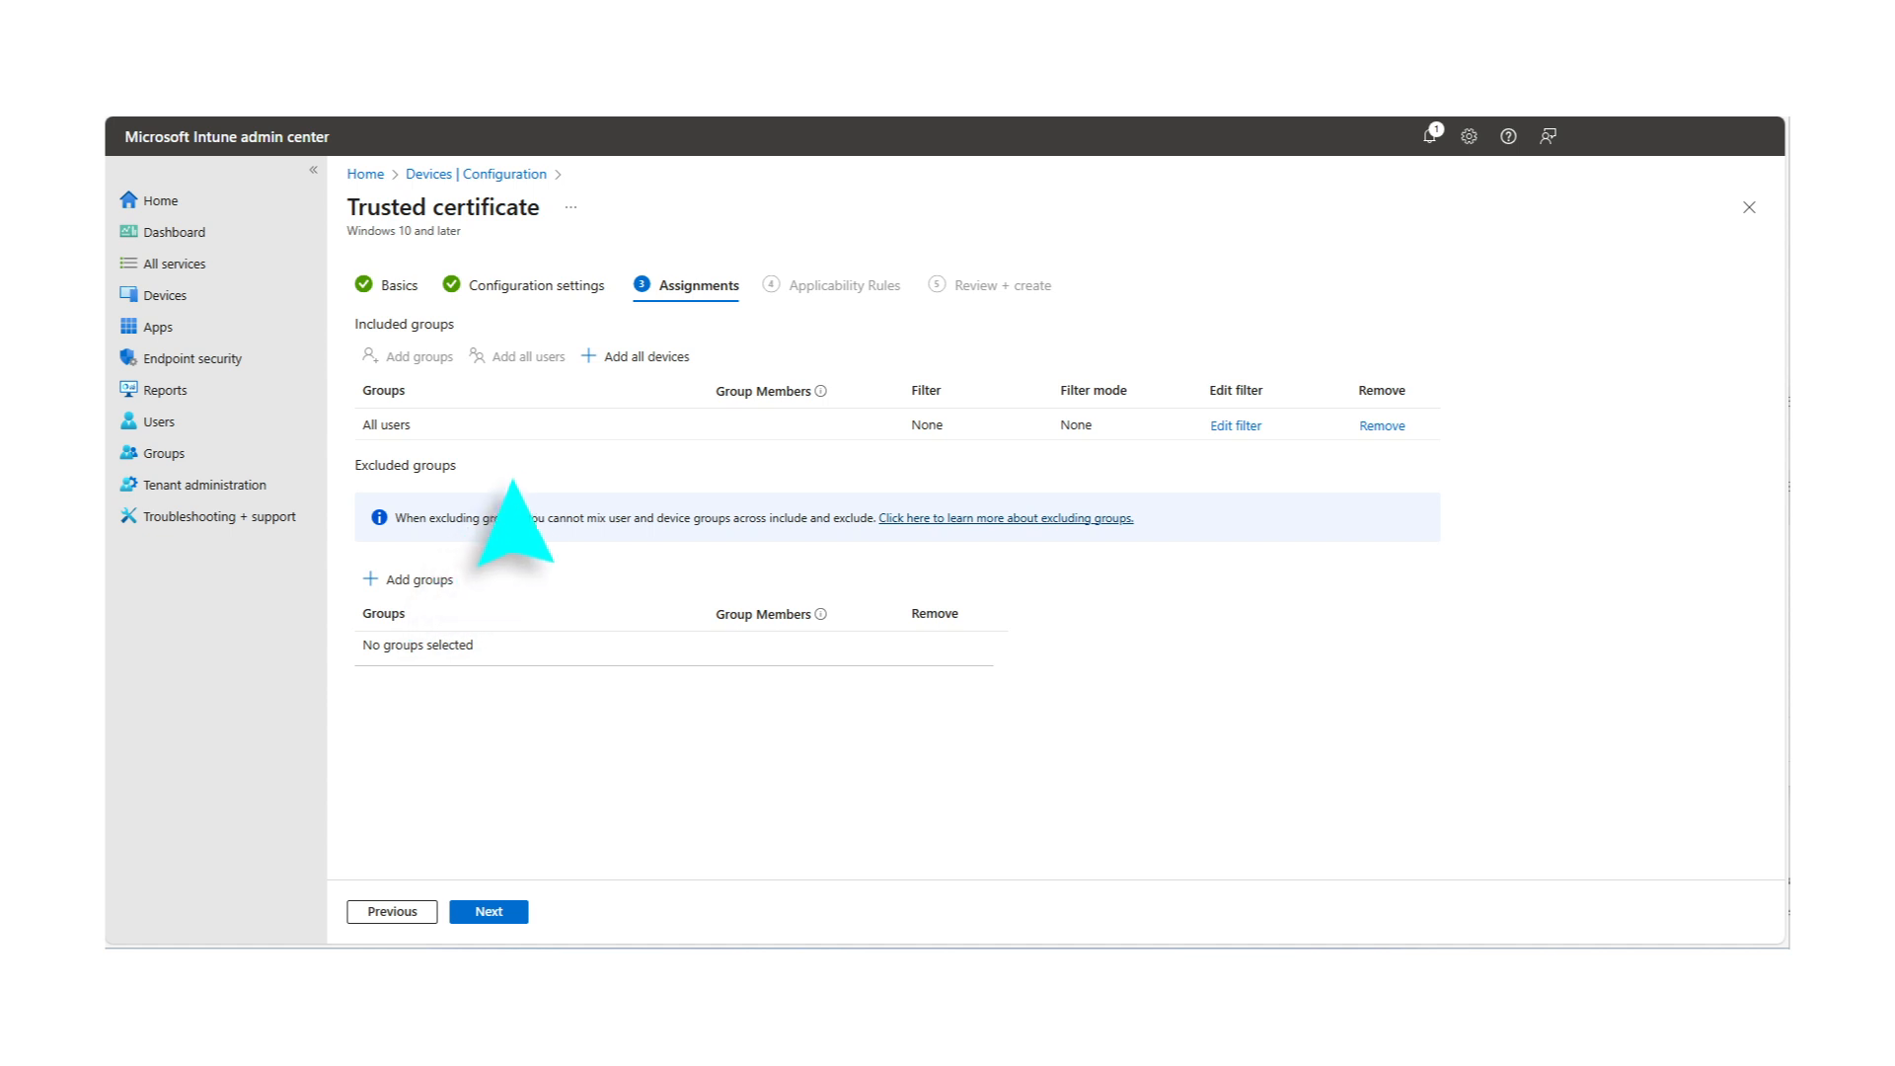
Assign the certificate profile to all users, with an applicability rule assigning it if the OS edition is Windows 10/11 Enterprise.
{"action": "left_click", "coordinate": [512, 913]}
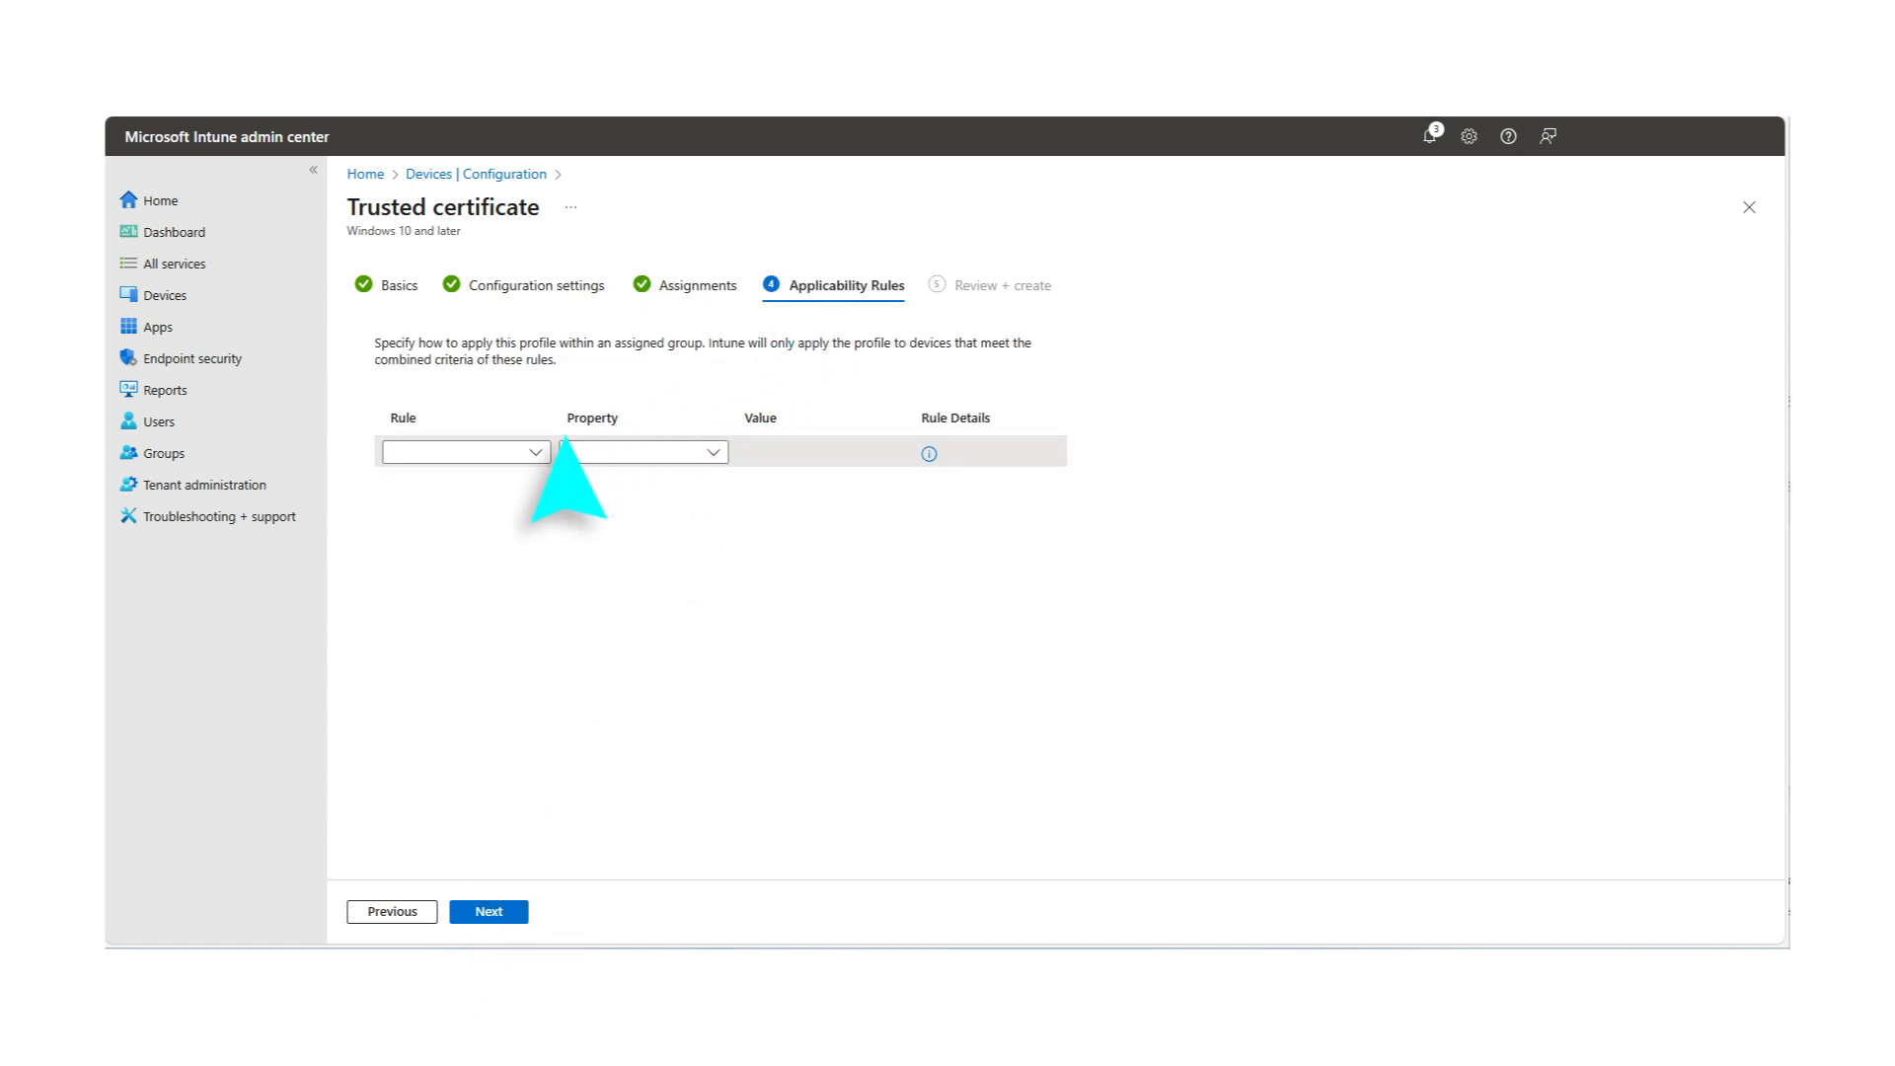
{"action": "left_click", "coordinate": [534, 453]}
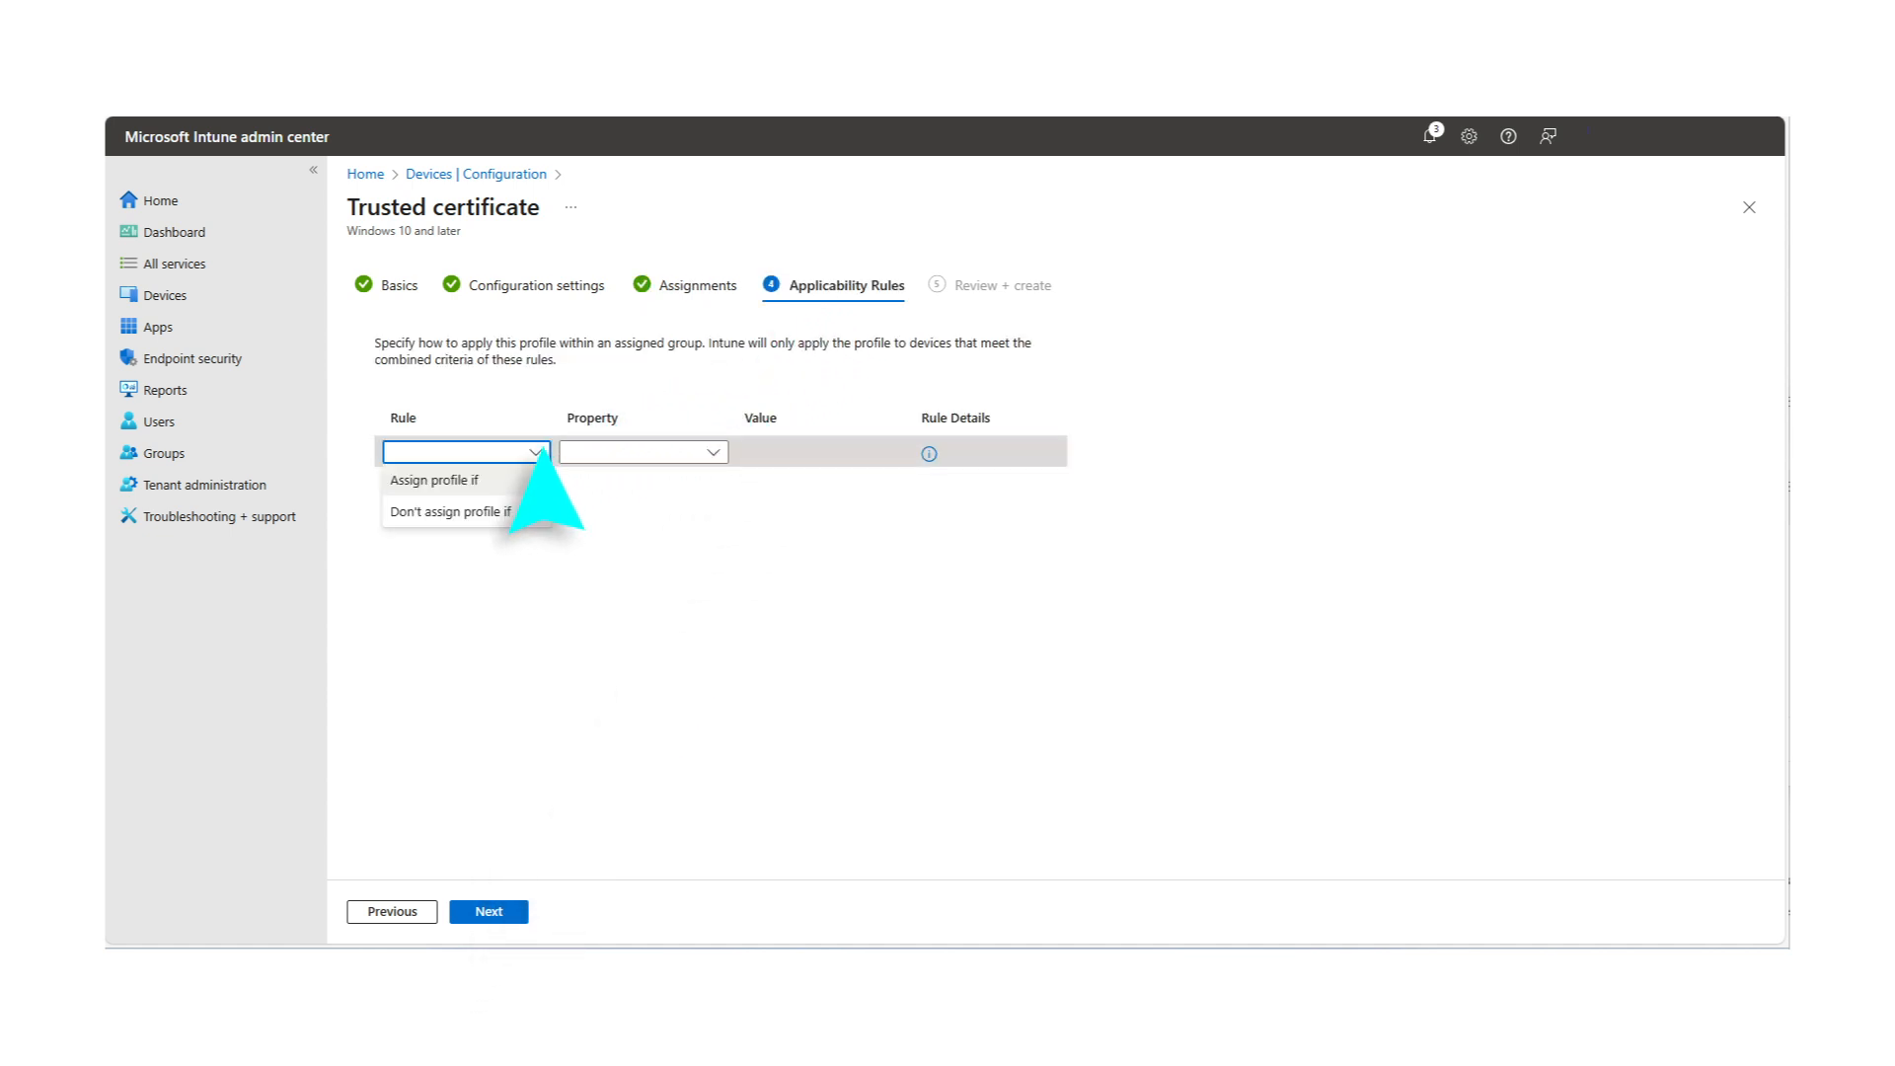
{"action": "left_click", "coordinate": [478, 480]}
{"action": "left_click", "coordinate": [598, 481]}
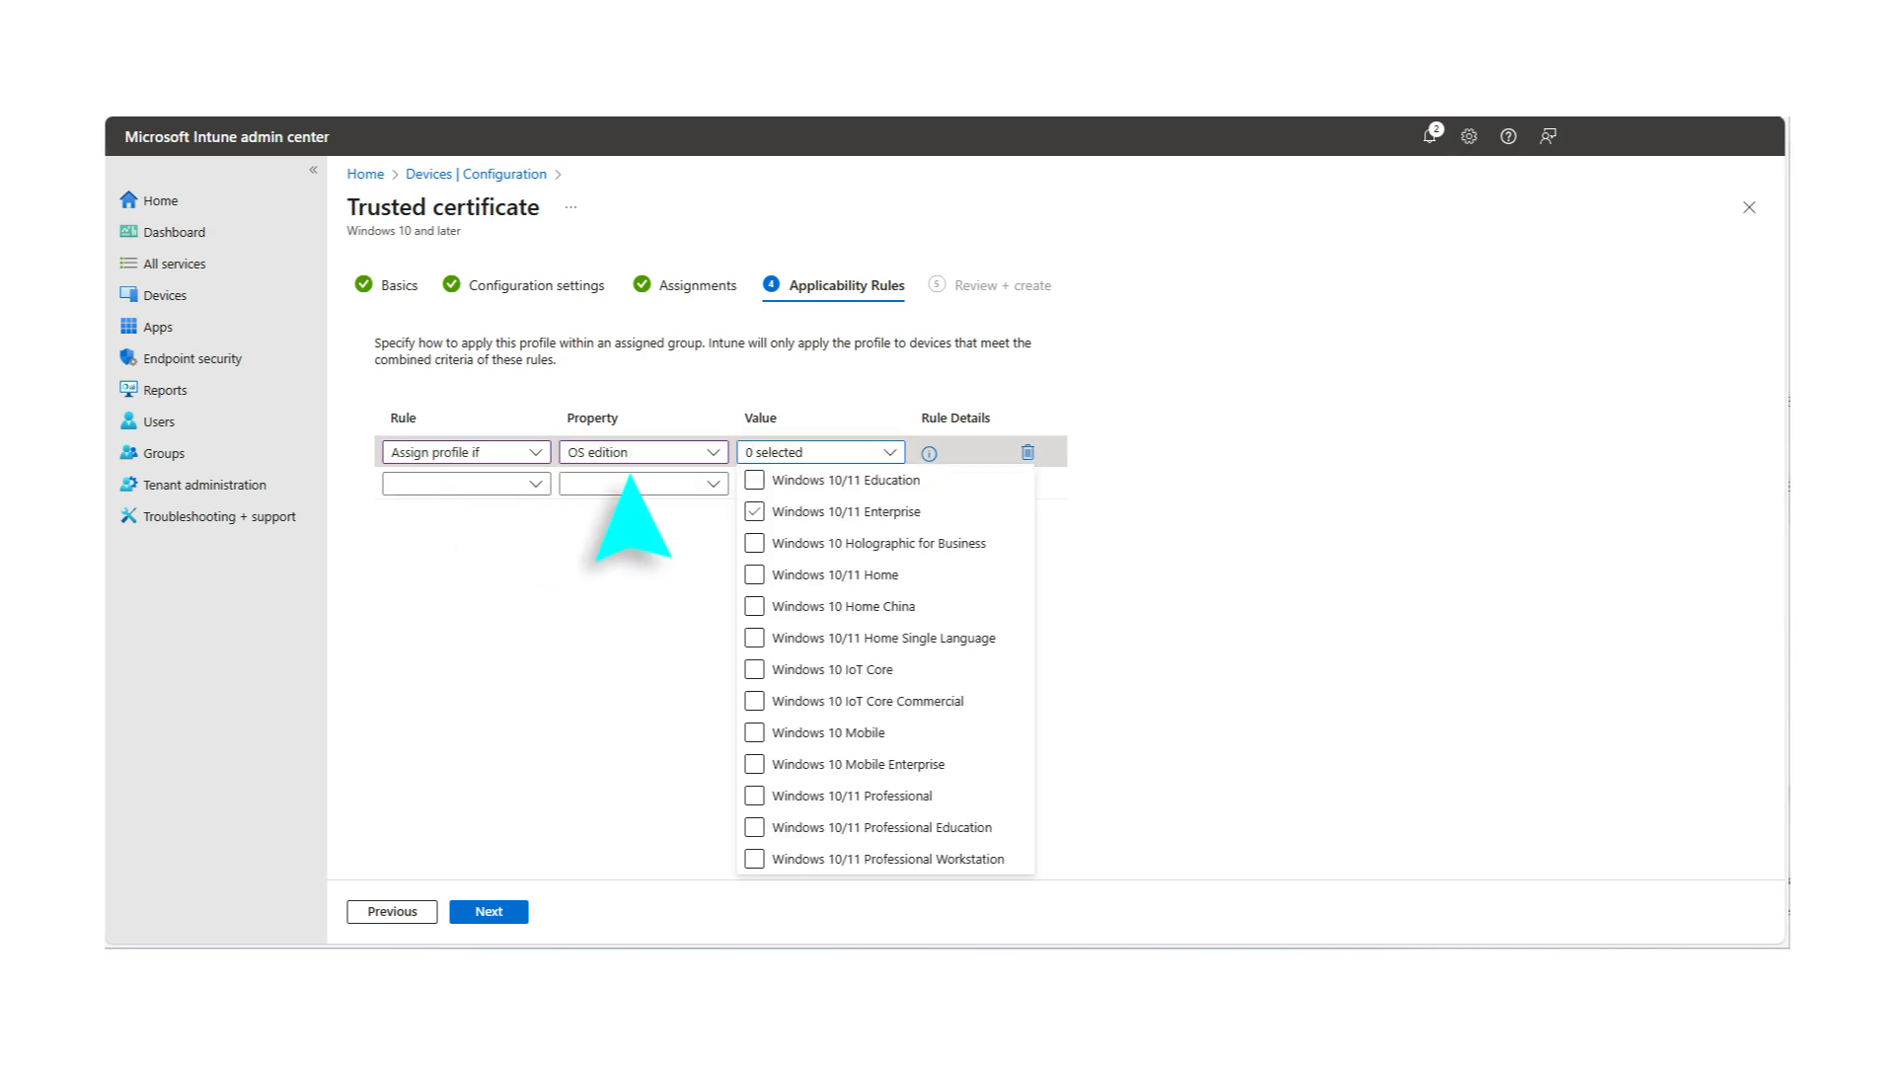
{"action": "left_click", "coordinate": [818, 513]}
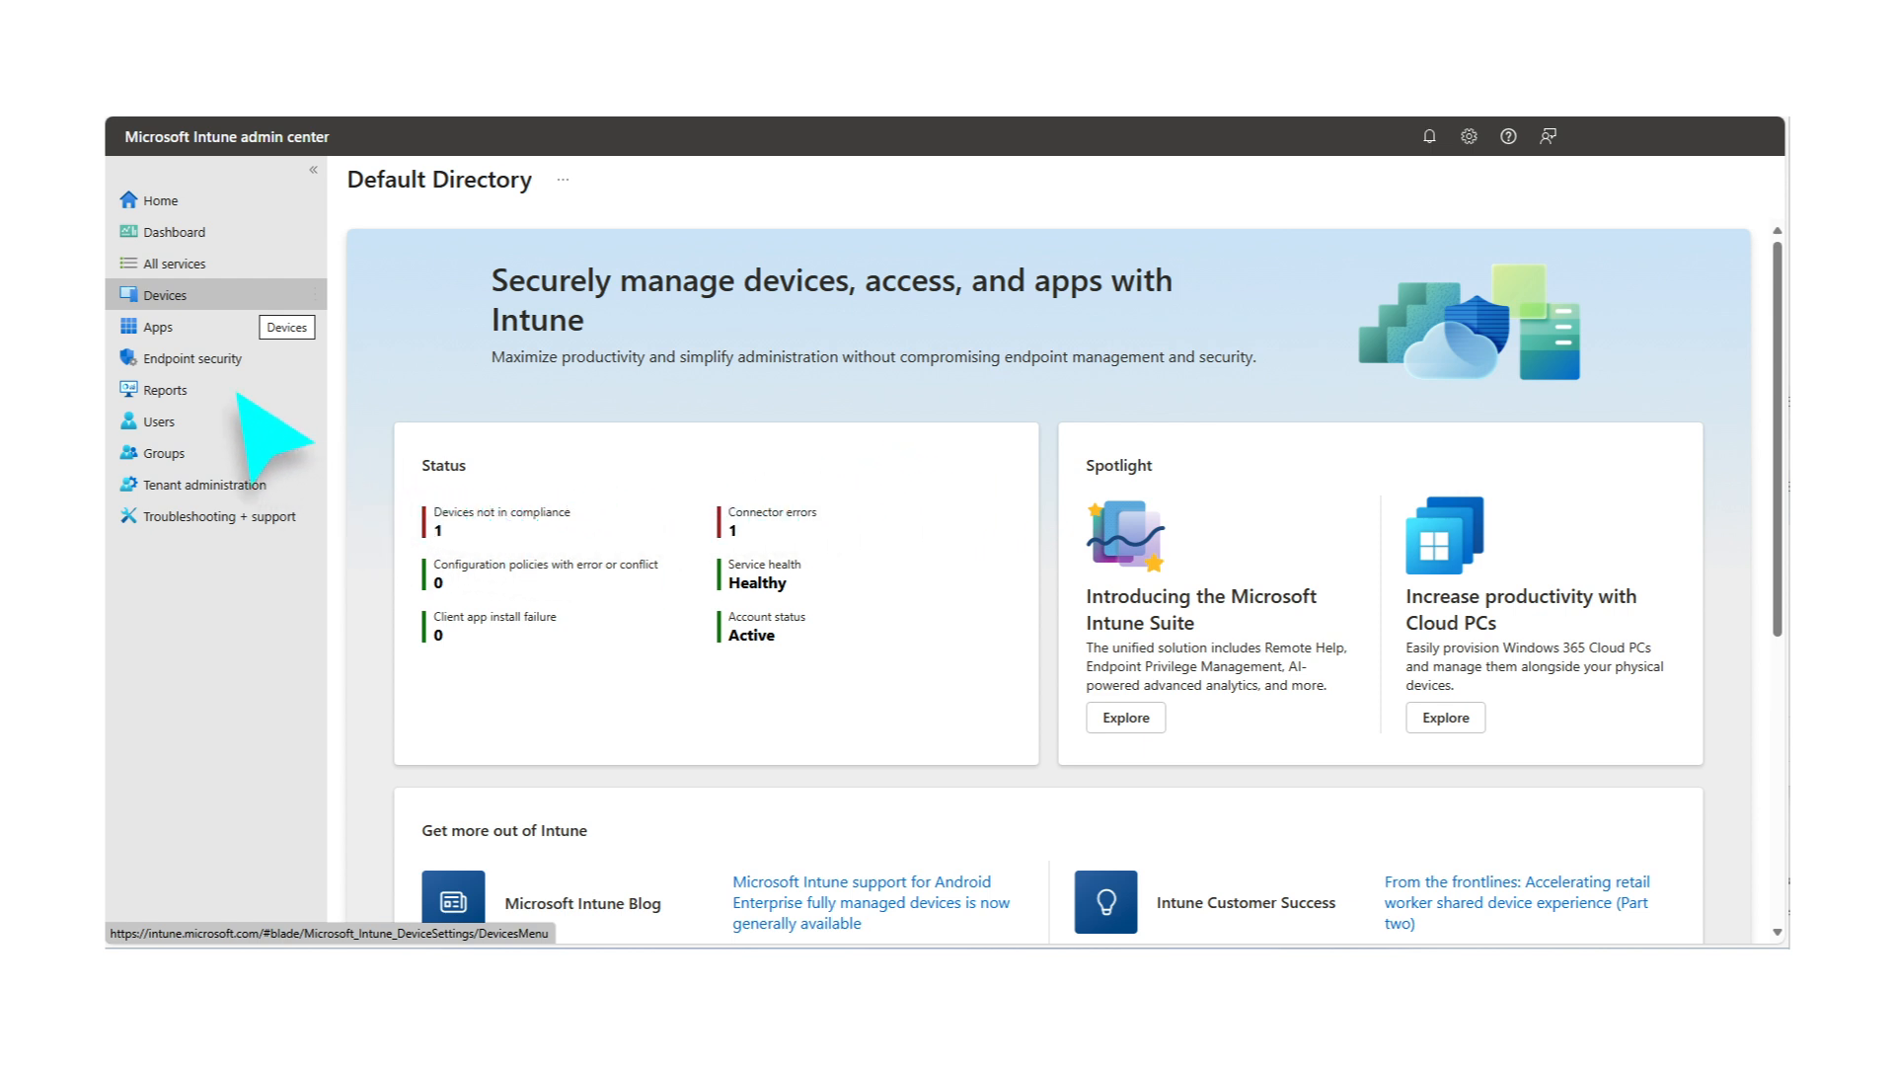
Start another device configuration policy for Windows 10 and later, this time from the Wi-Fi template.
{"action": "left_click", "coordinate": [165, 296]}
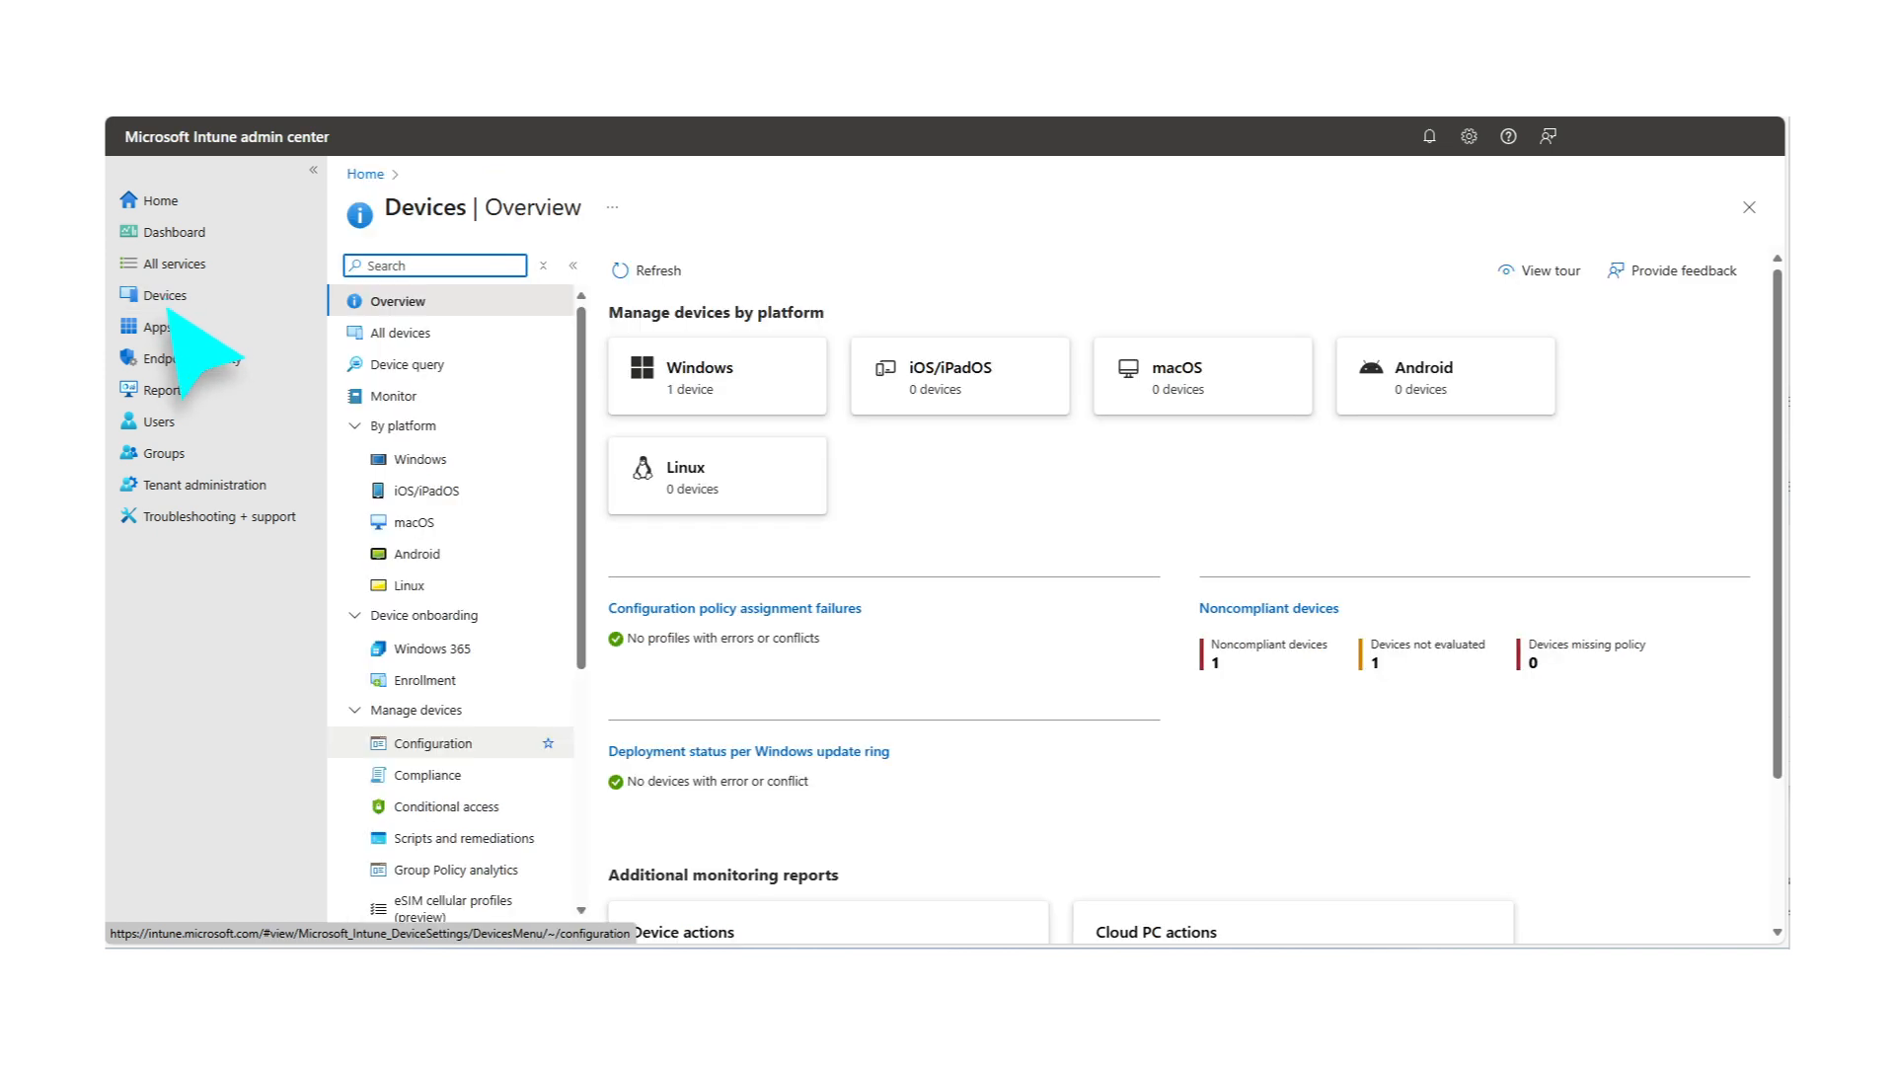
{"action": "left_click", "coordinate": [484, 747]}
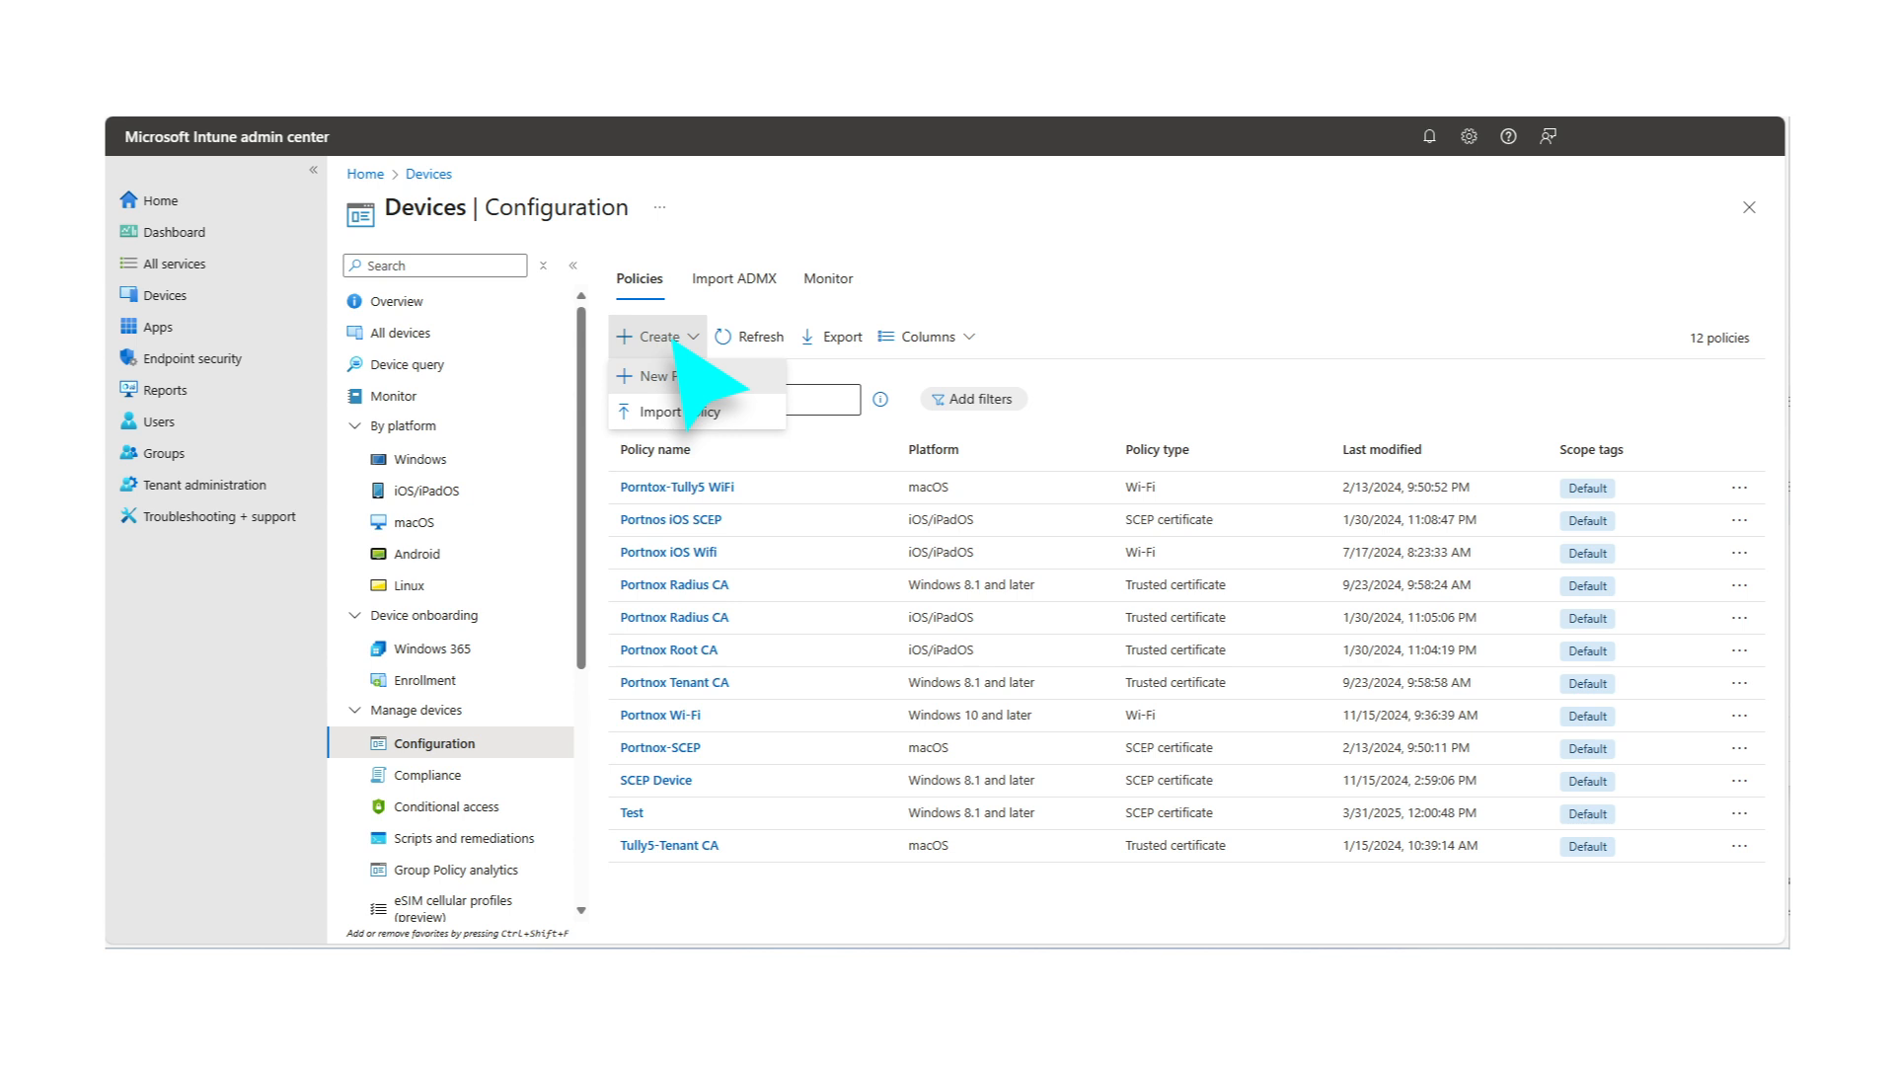
{"action": "left_click", "coordinate": [728, 379]}
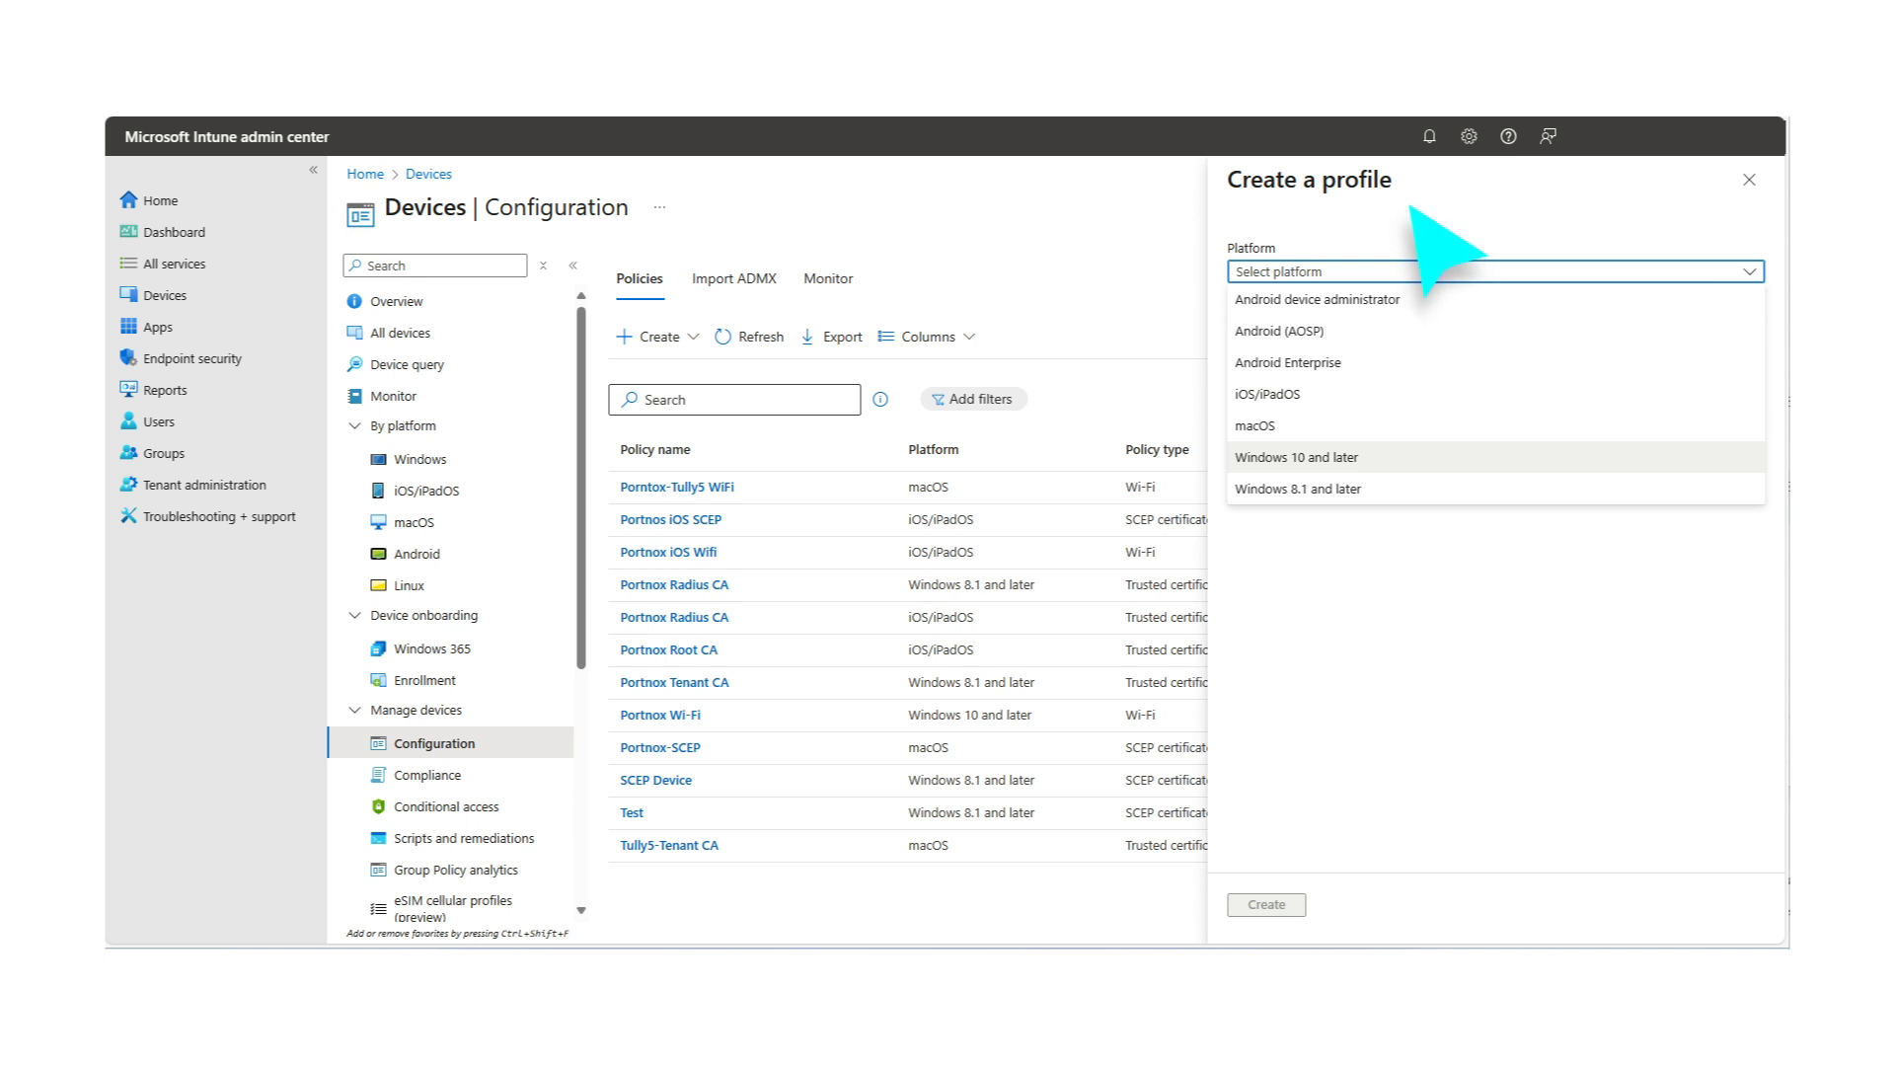
{"action": "left_click", "coordinate": [1334, 462]}
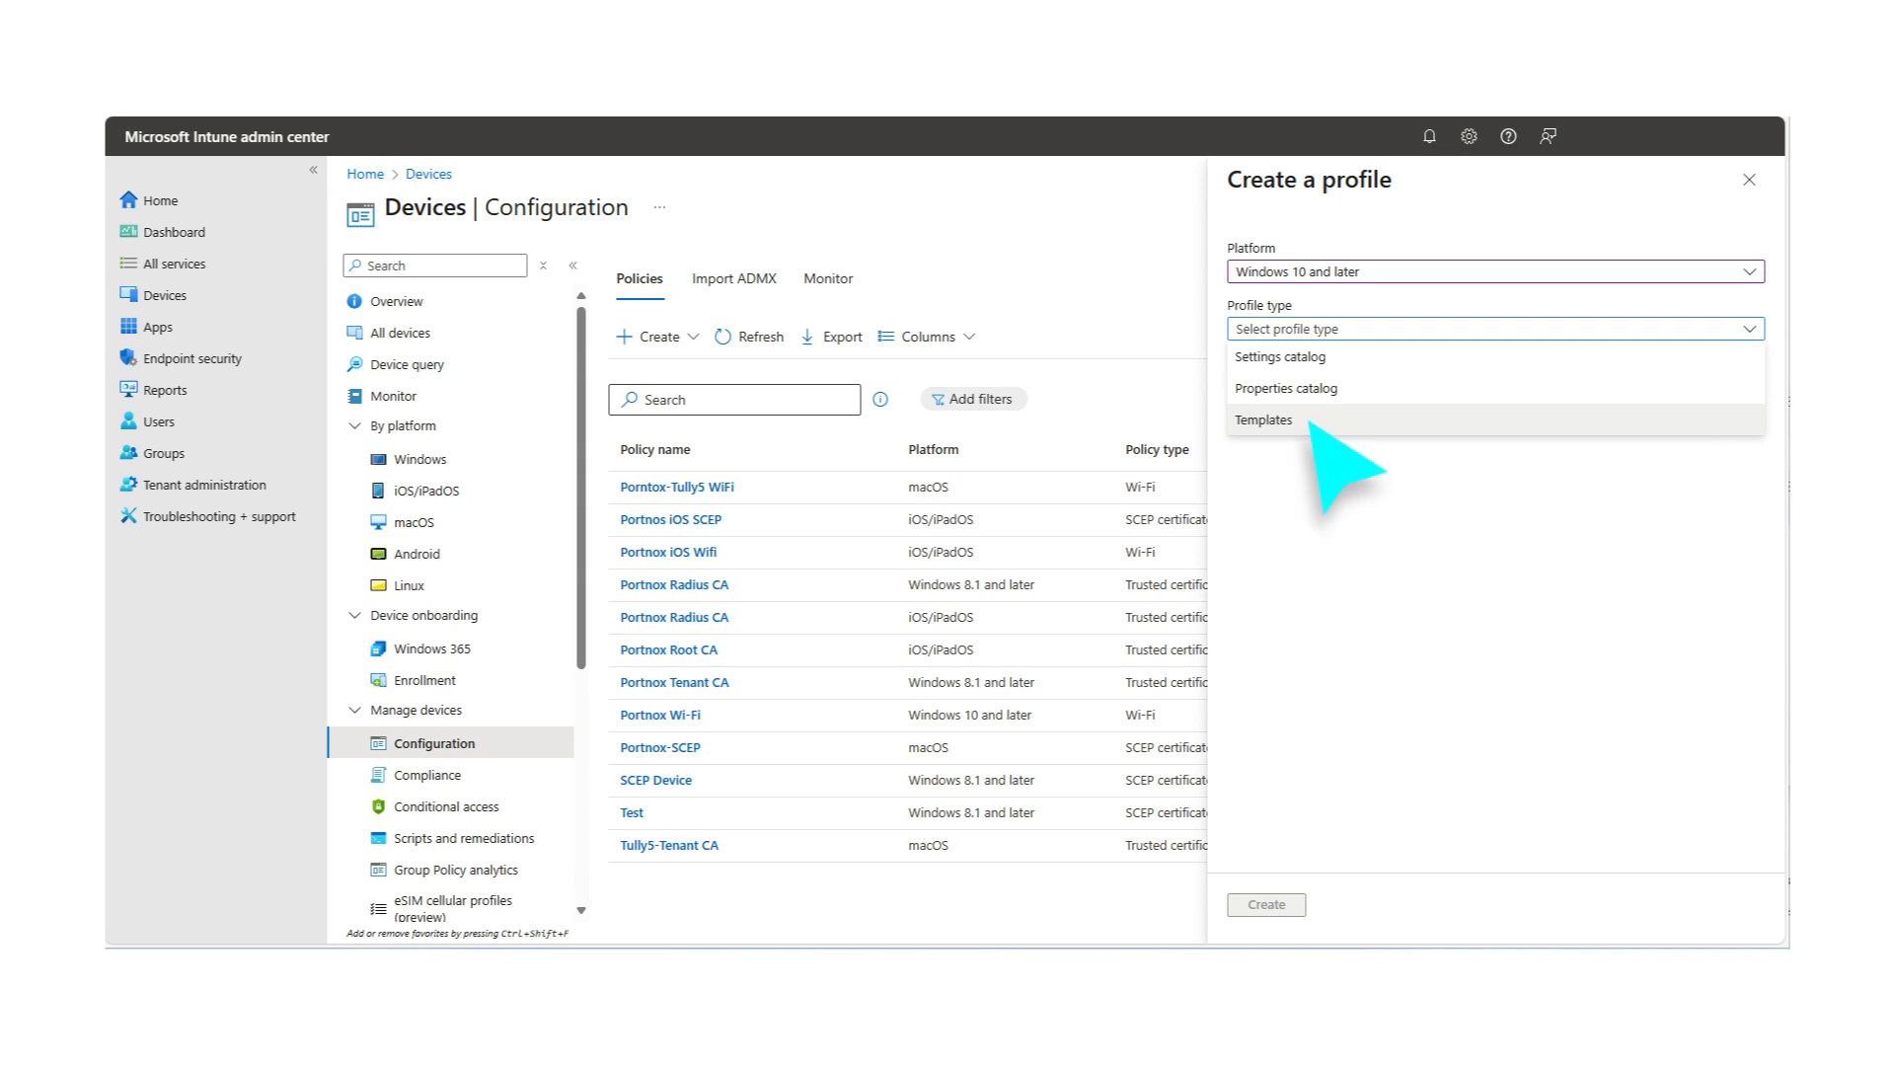
{"action": "left_click", "coordinate": [1311, 423]}
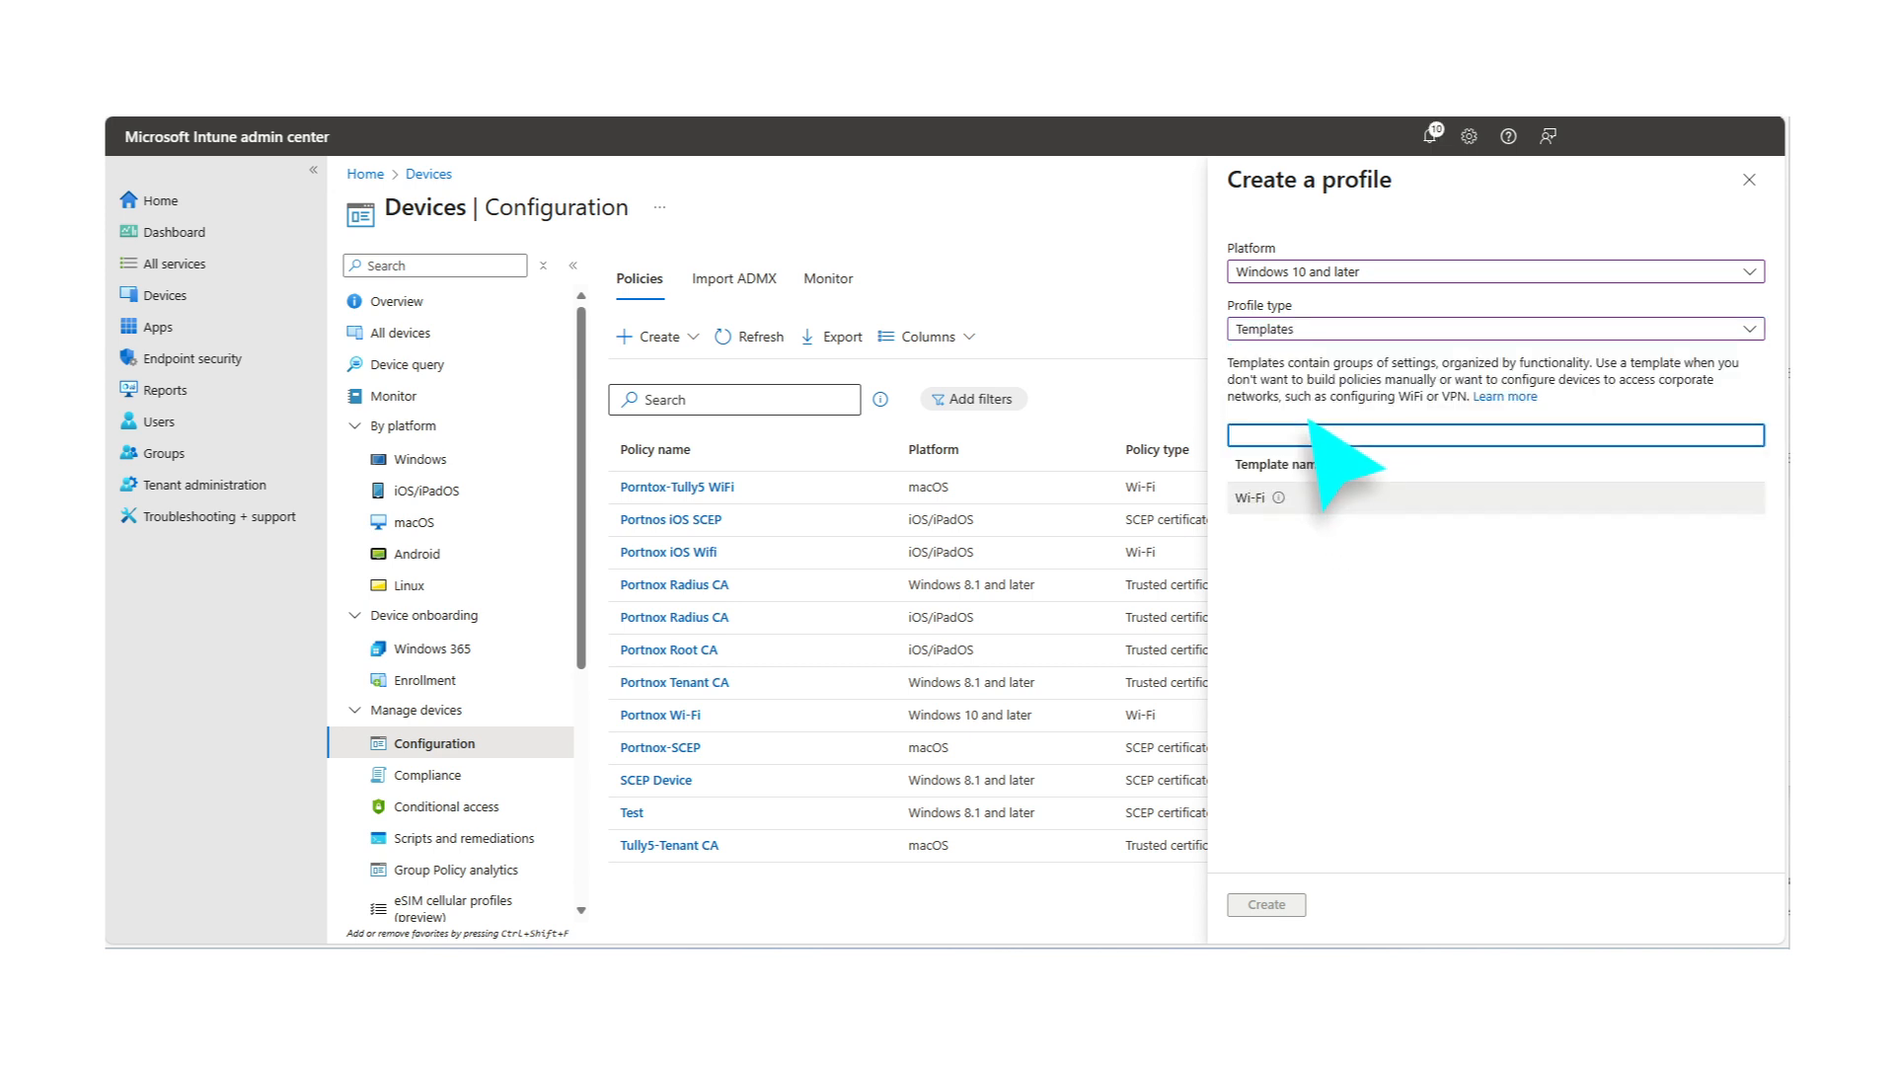
{"action": "type", "text": "V"}
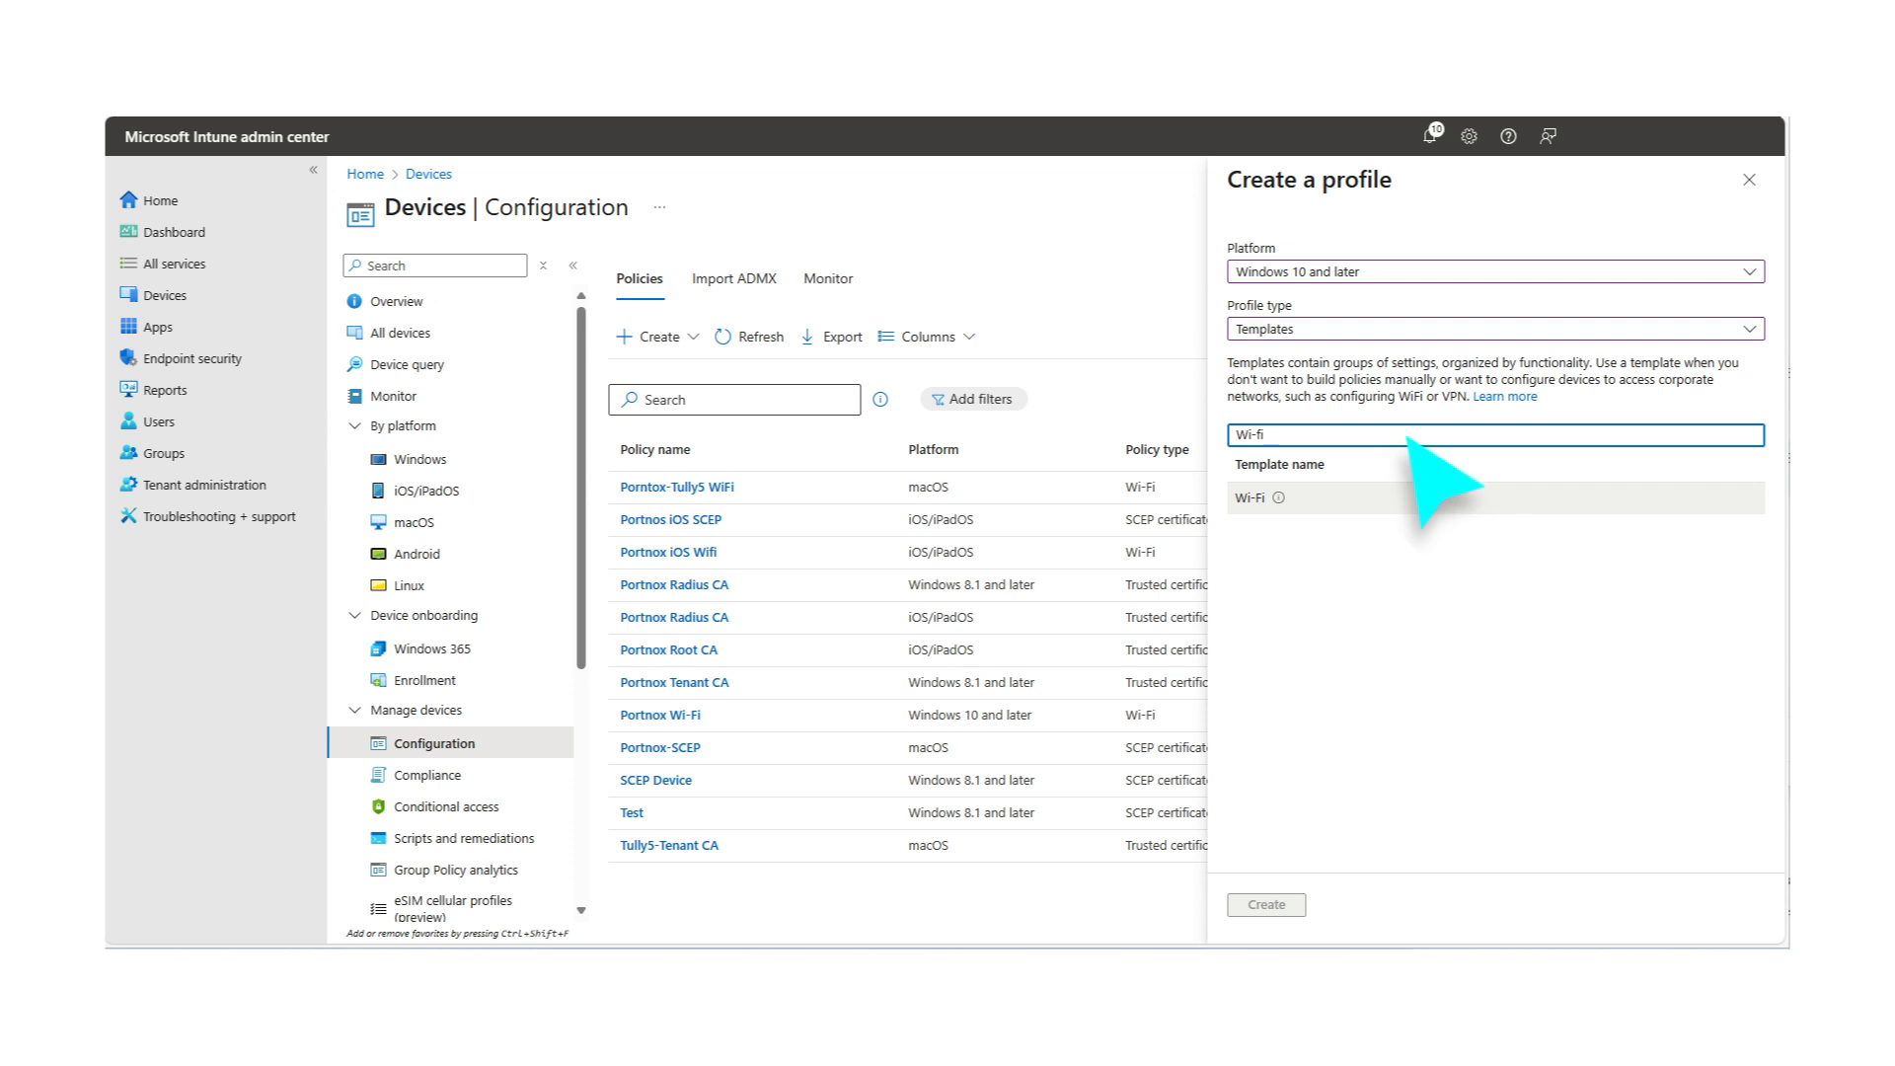
{"action": "left_click", "coordinate": [1306, 500]}
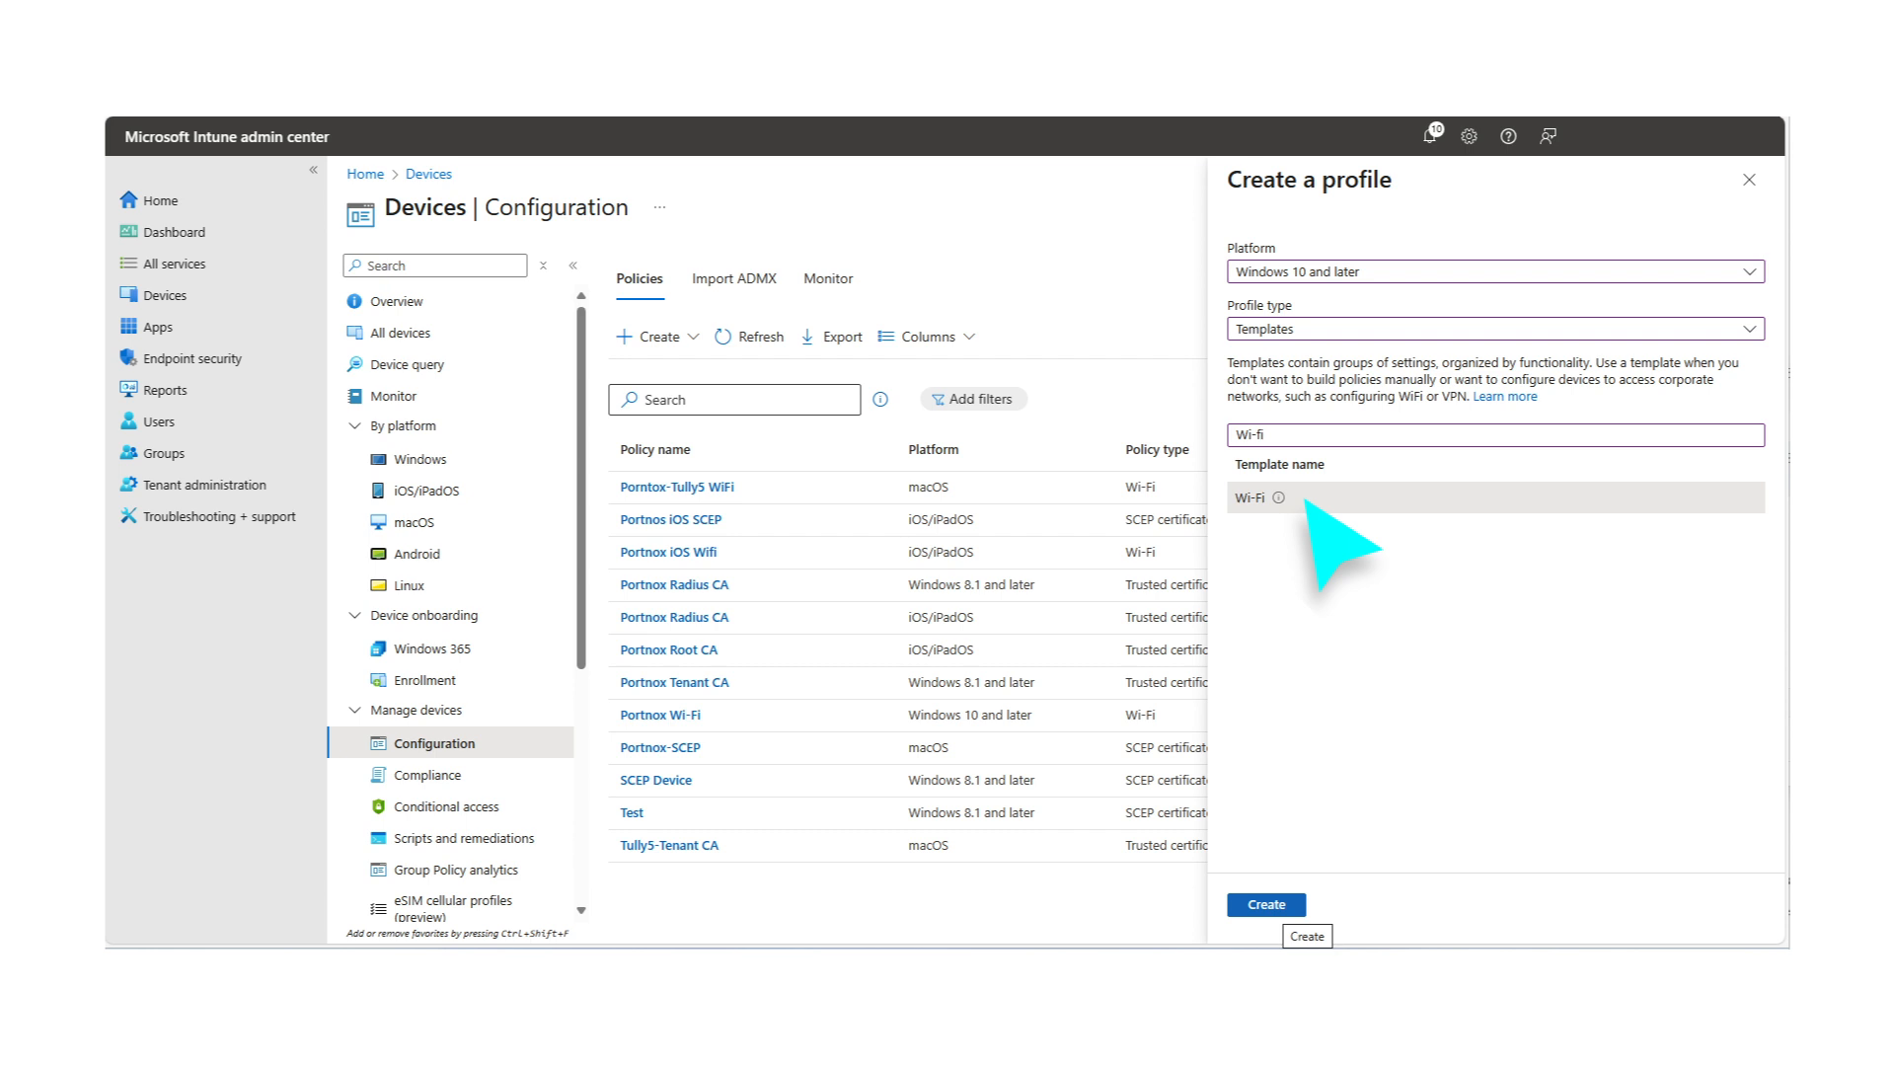
{"action": "left_click", "coordinate": [1281, 906]}
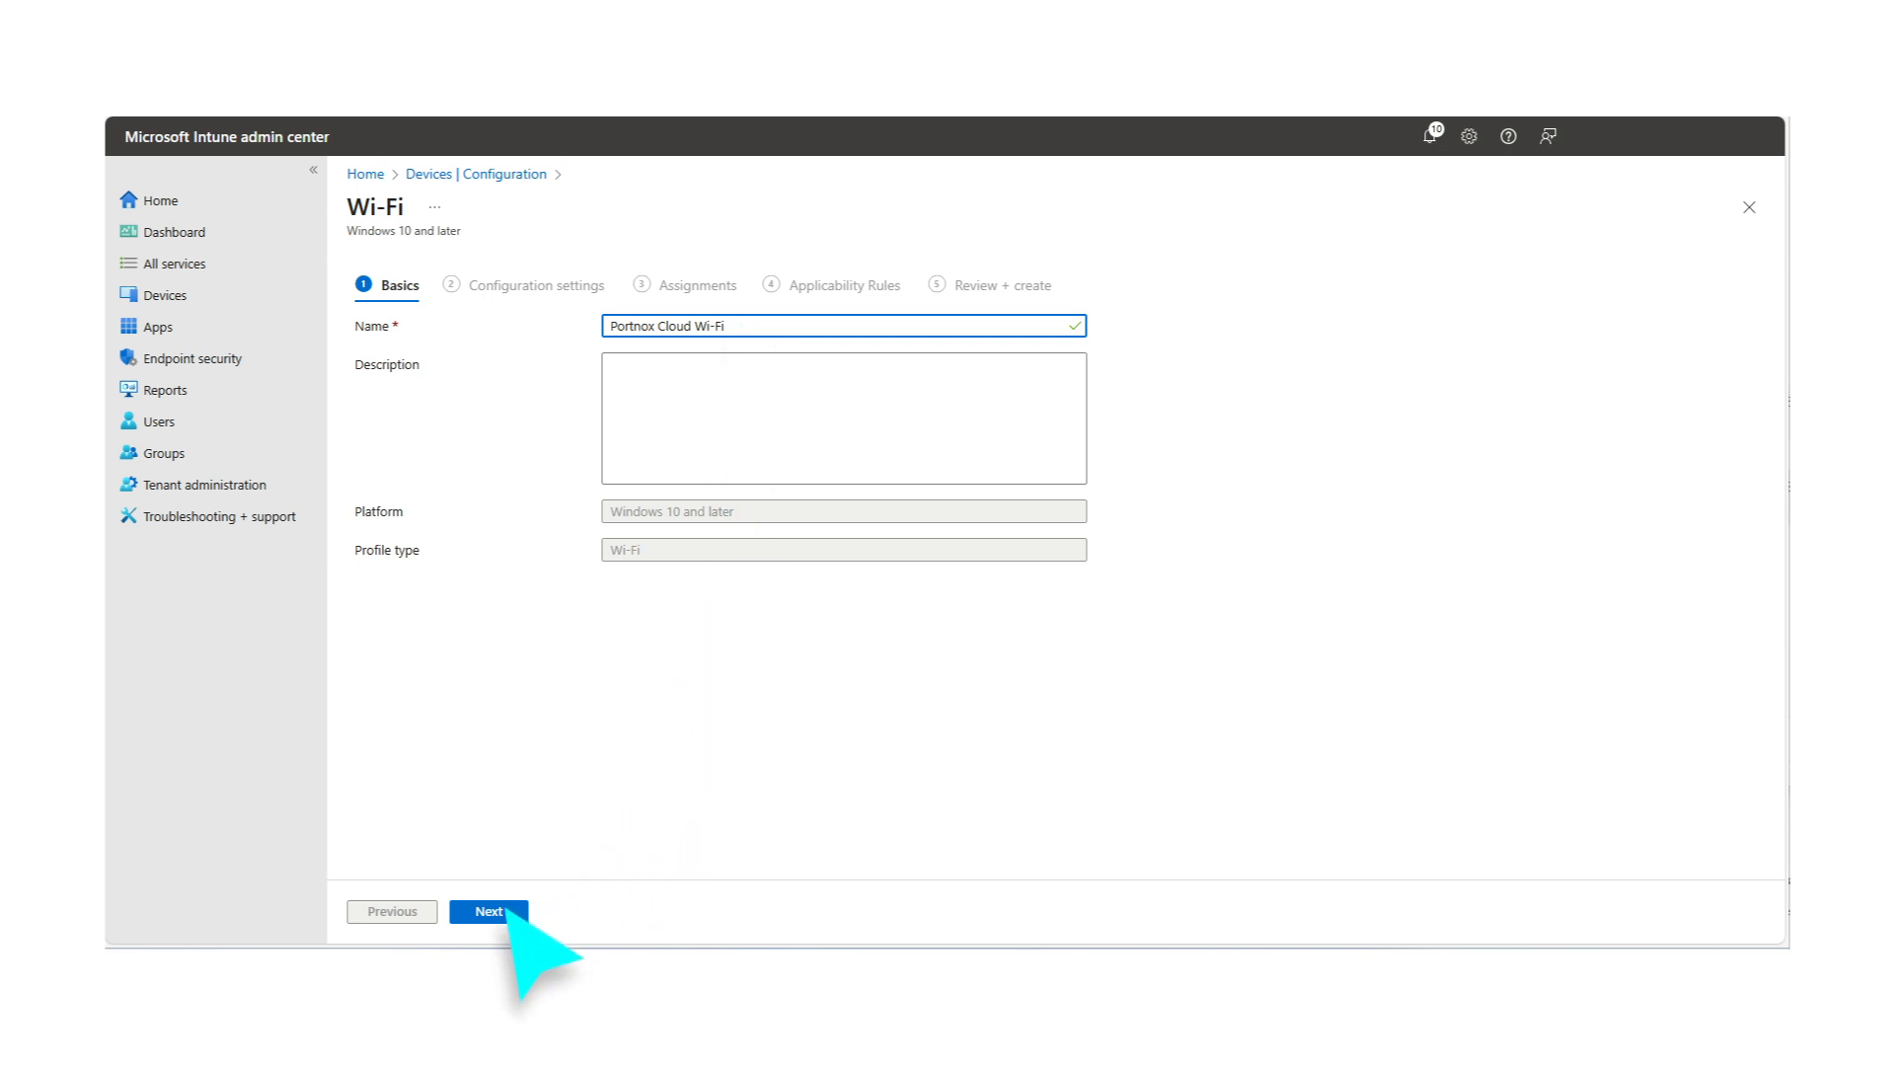
Name the profile Portnox Cloud Wi-Fi and configure an Enterprise network with SSID Unifi Portnox Austin and connection name Portnox Austin Office.
{"action": "left_click", "coordinate": [489, 911]}
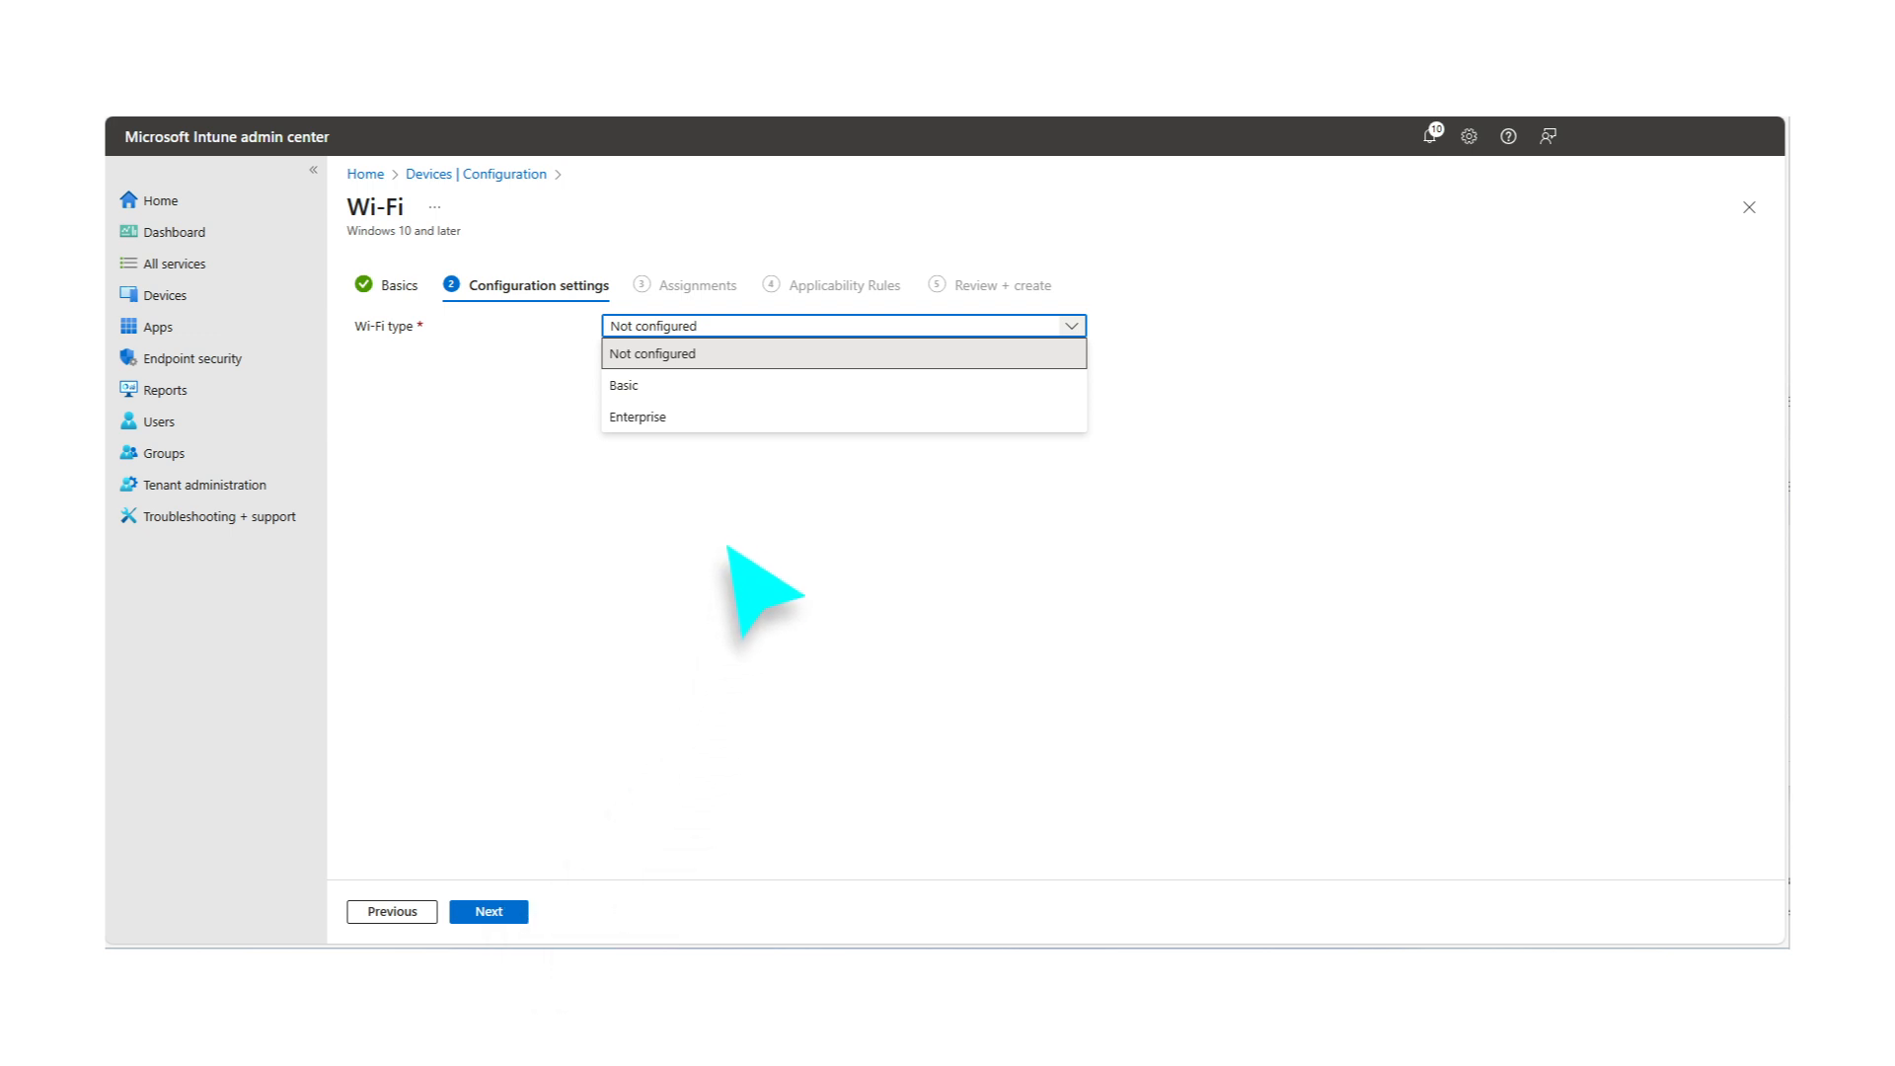
{"action": "left_click", "coordinate": [710, 418]}
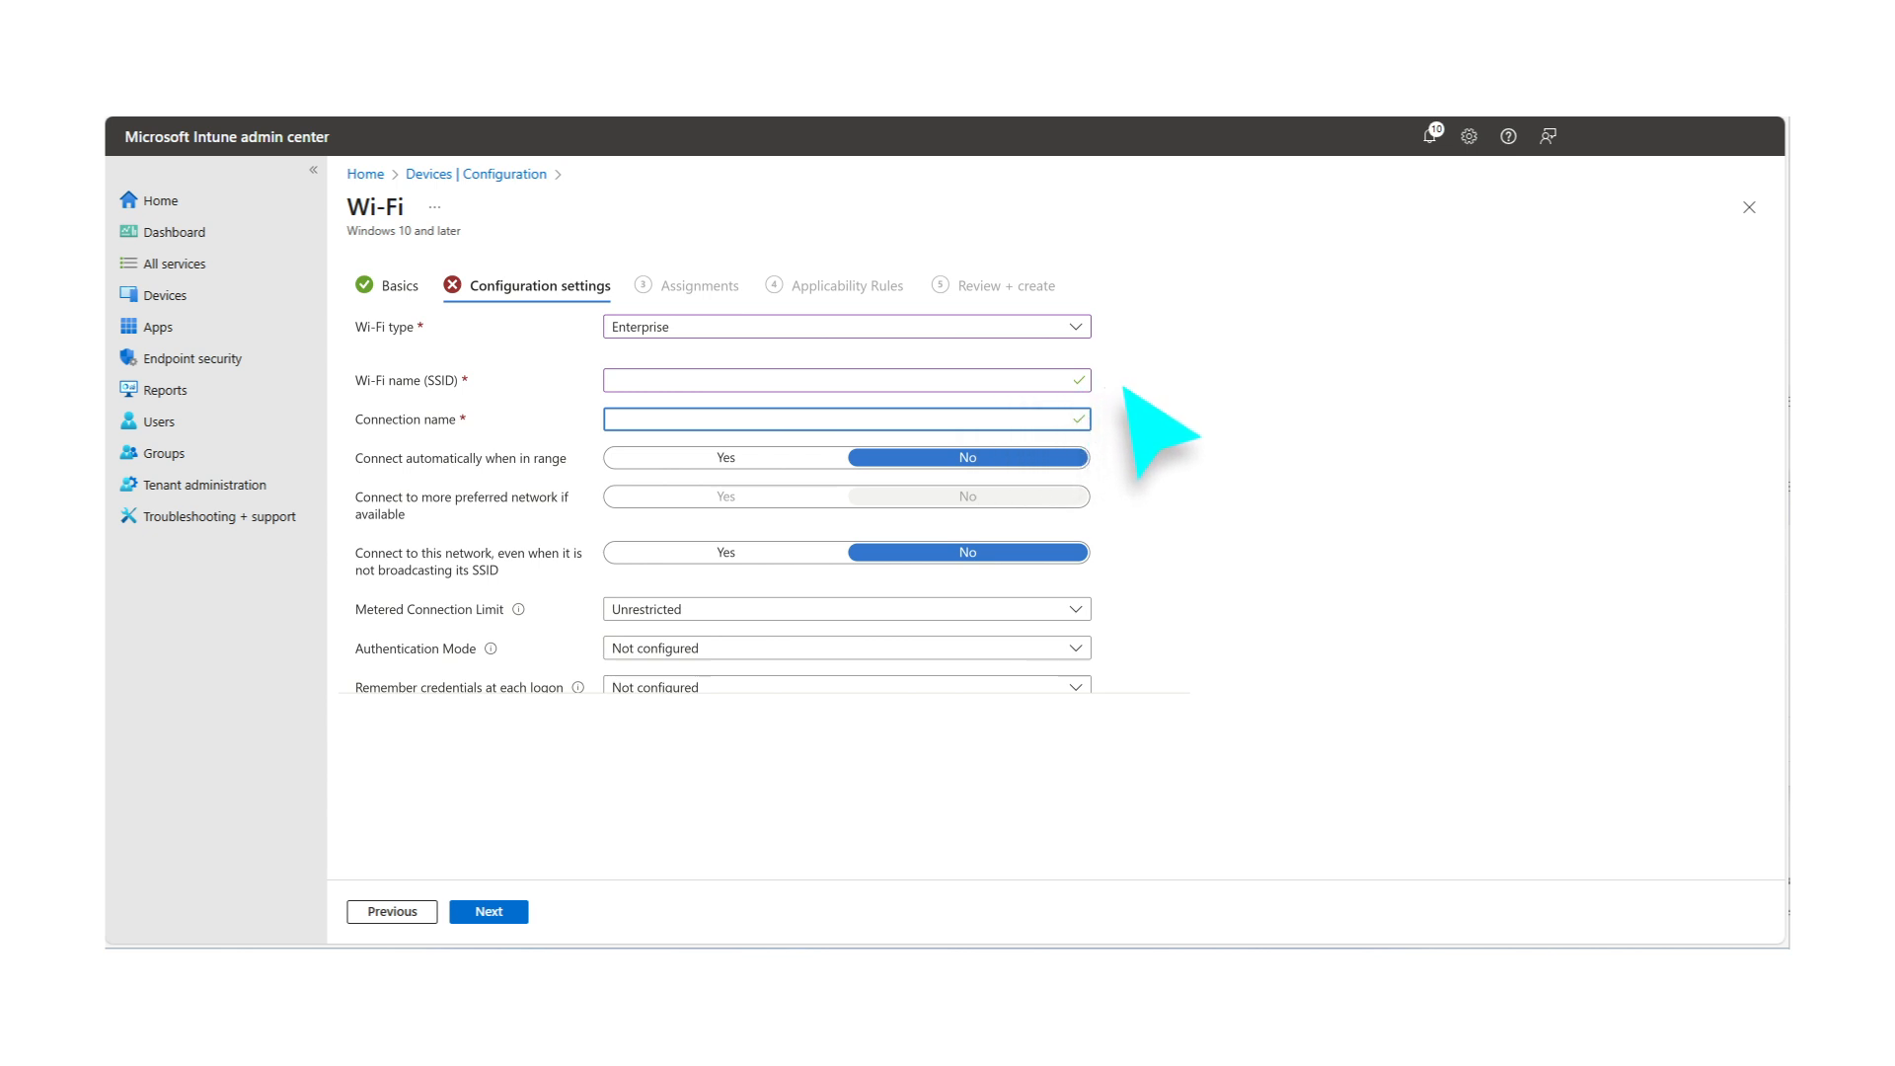
{"action": "left_click", "coordinate": [632, 381]}
{"action": "type", "text": "Unifi Portnox Austin"}
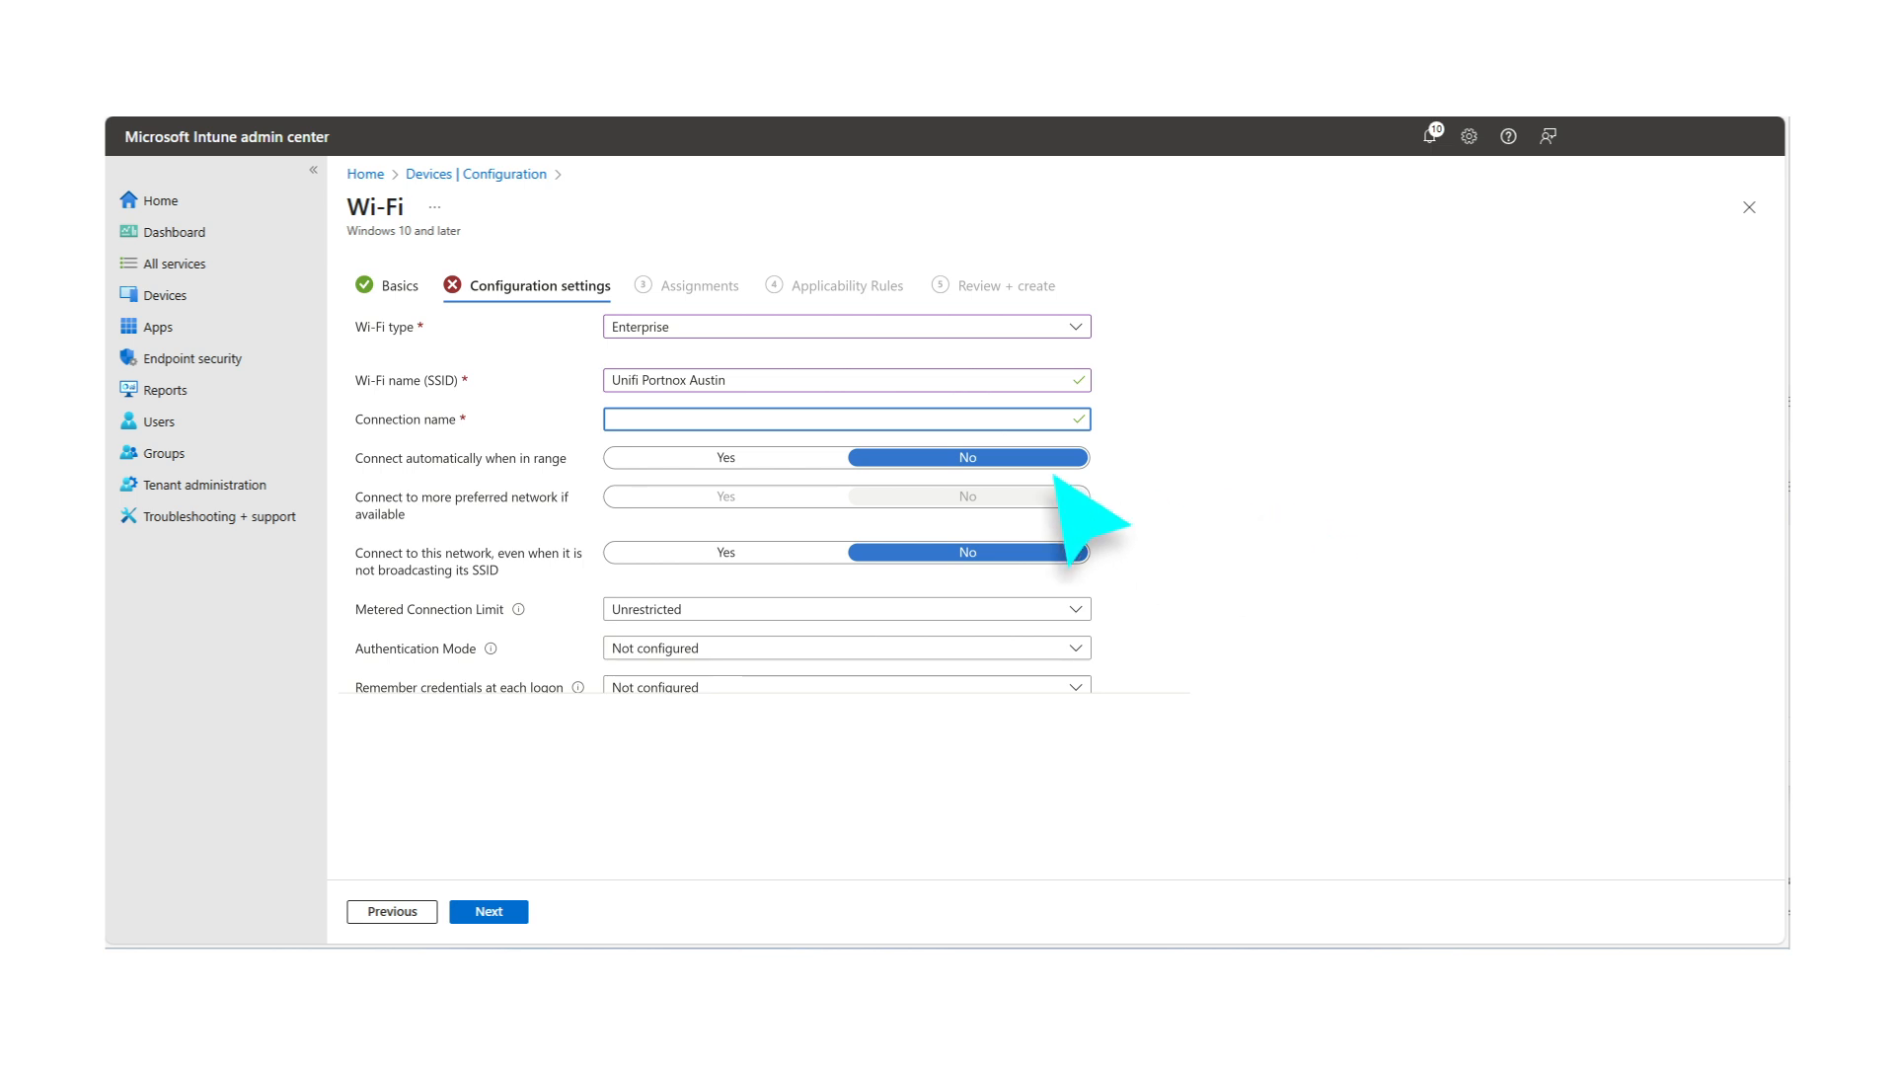
{"action": "left_click", "coordinate": [628, 418]}
{"action": "type", "text": "Portnox Austin Office"}
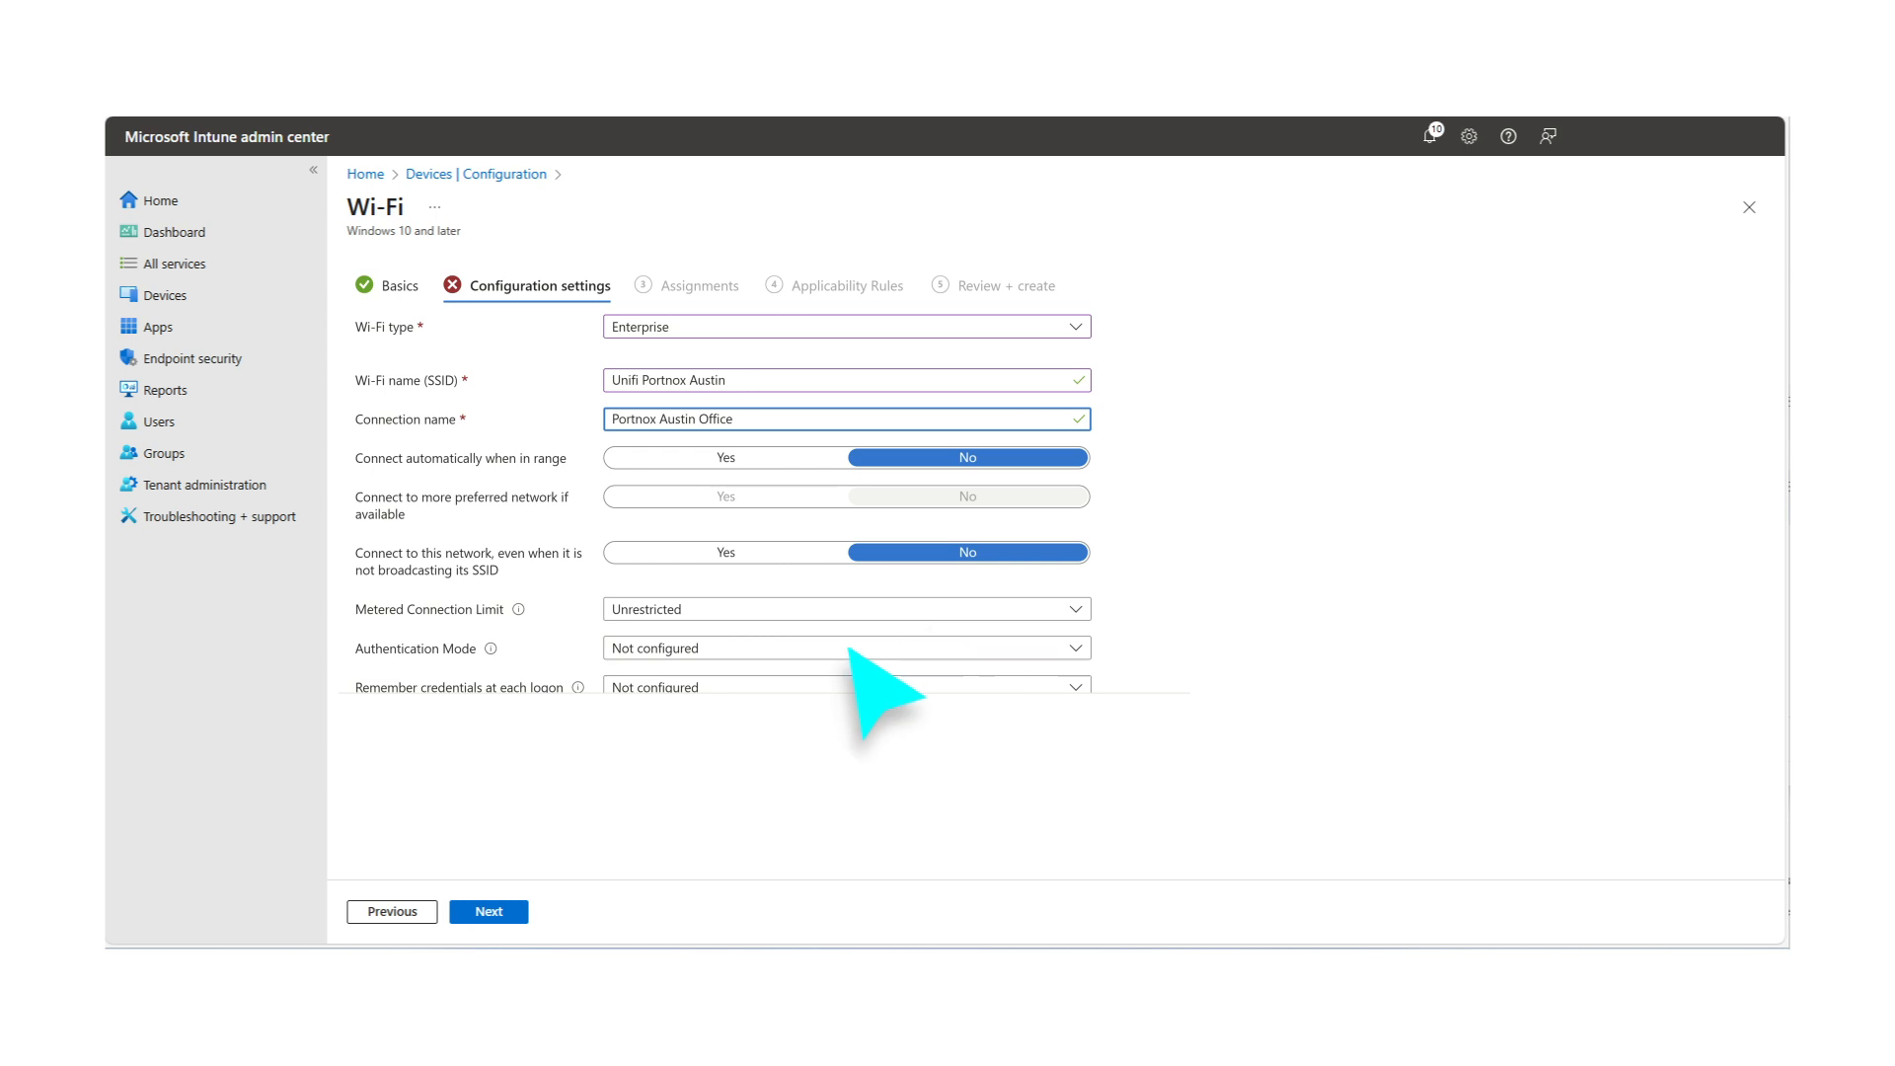
Set the EAP type to EAP - TLS, trusting certificate server clear-rad.portnox.com and root certificate profile Portnox Cloud Root CA.
{"action": "left_click", "coordinate": [710, 656]}
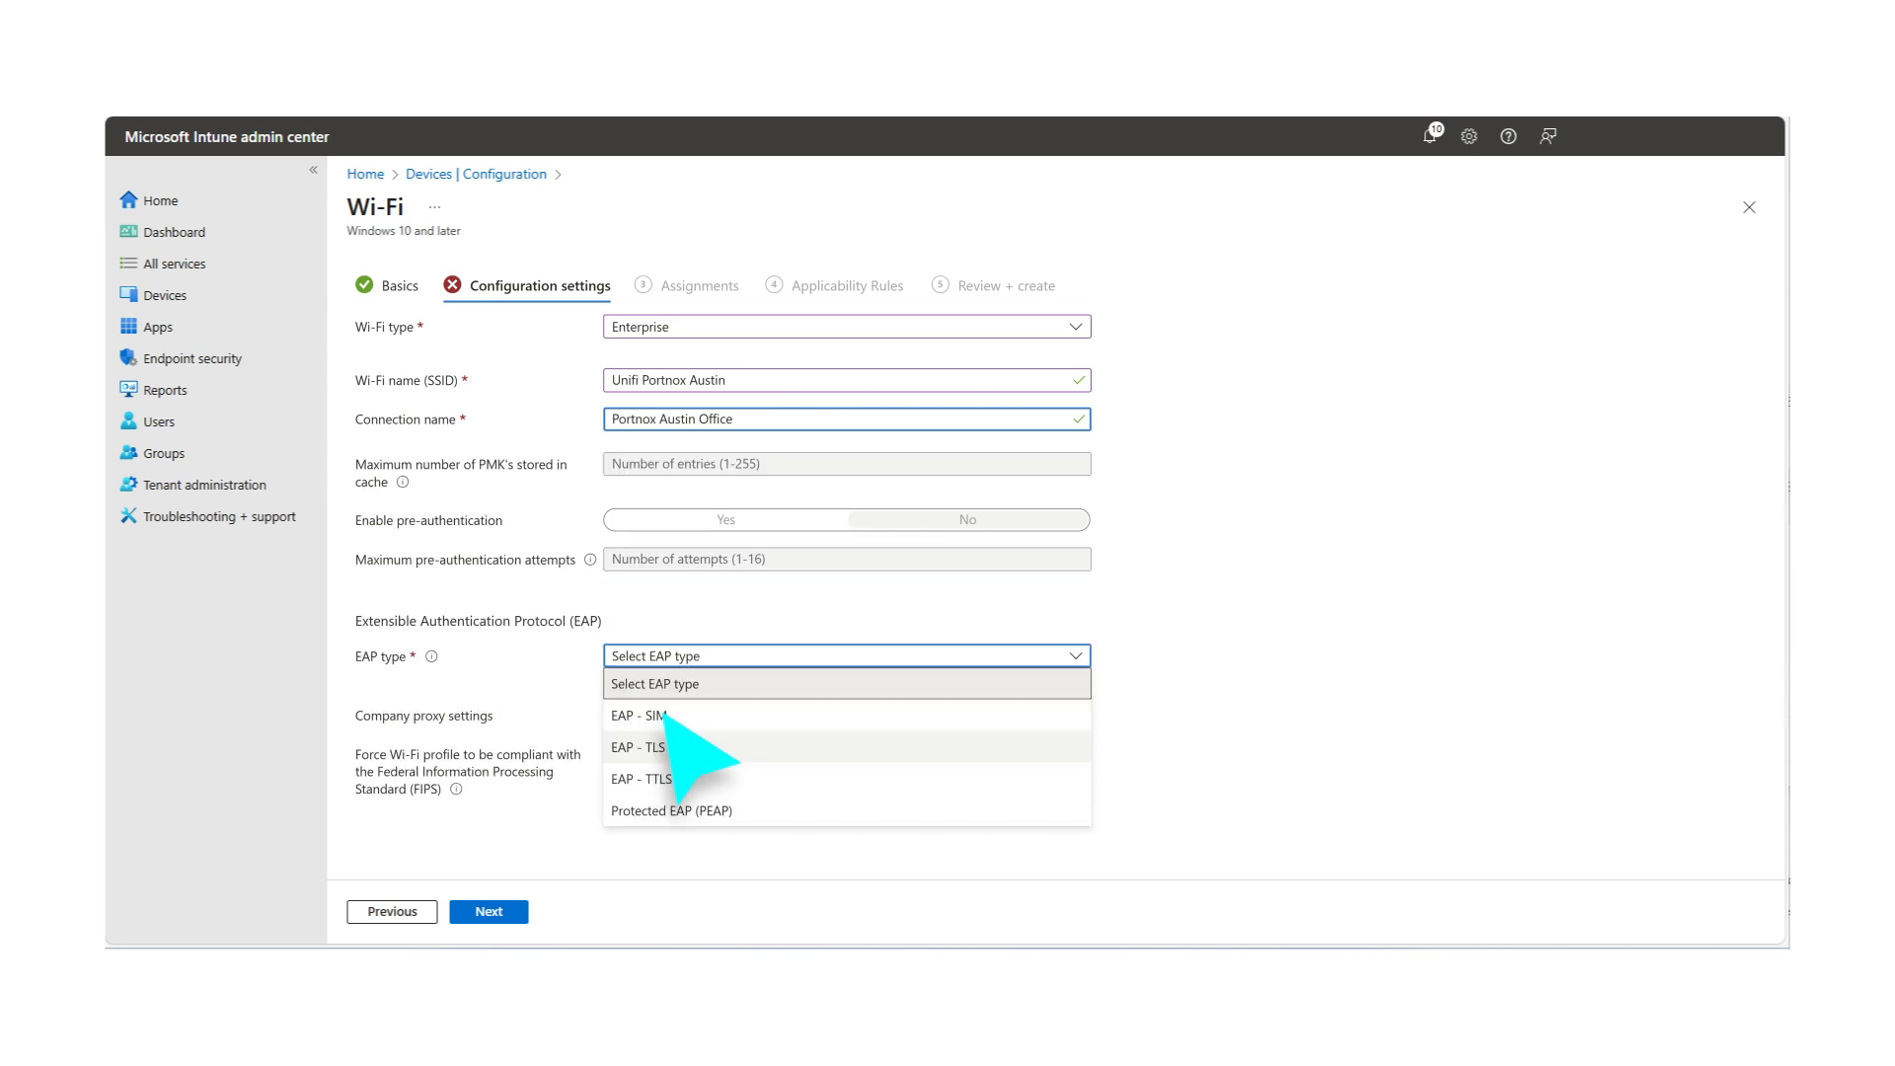
{"action": "left_click", "coordinate": [736, 750]}
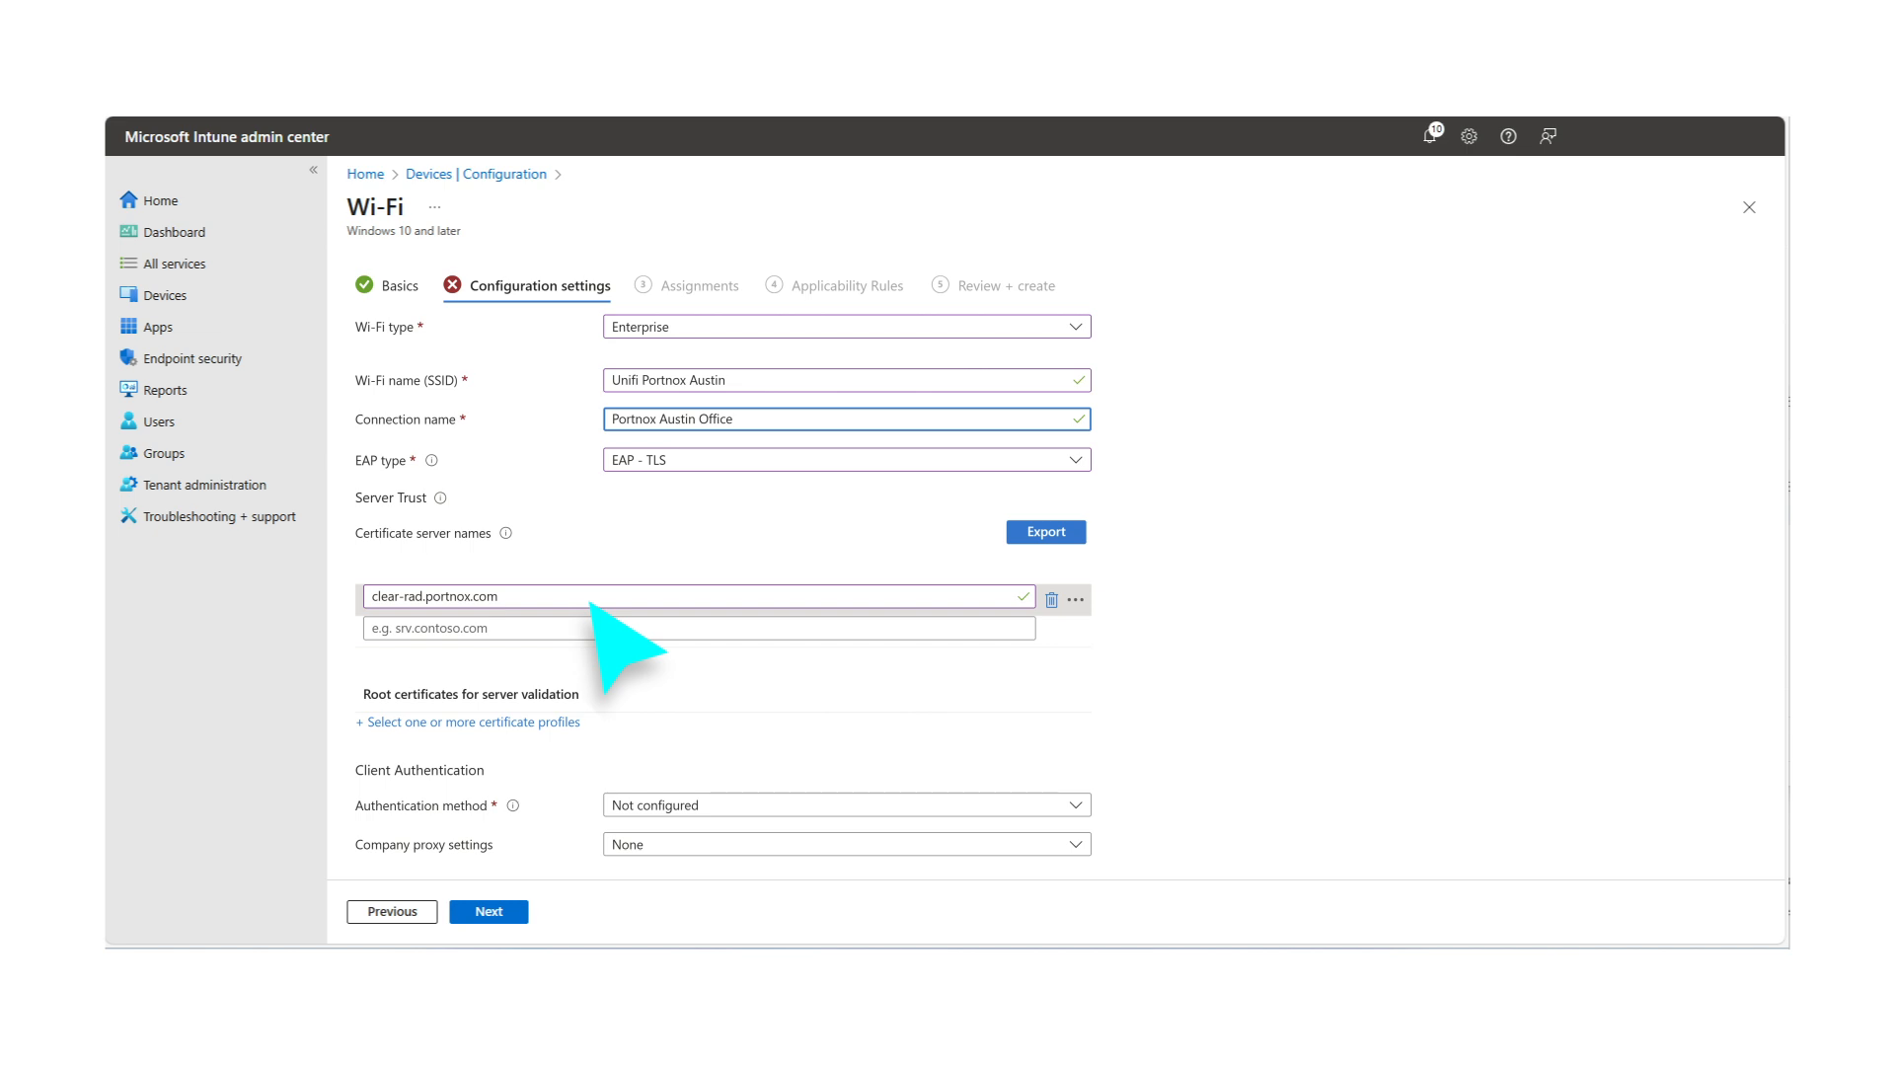
{"action": "left_click", "coordinate": [543, 723]}
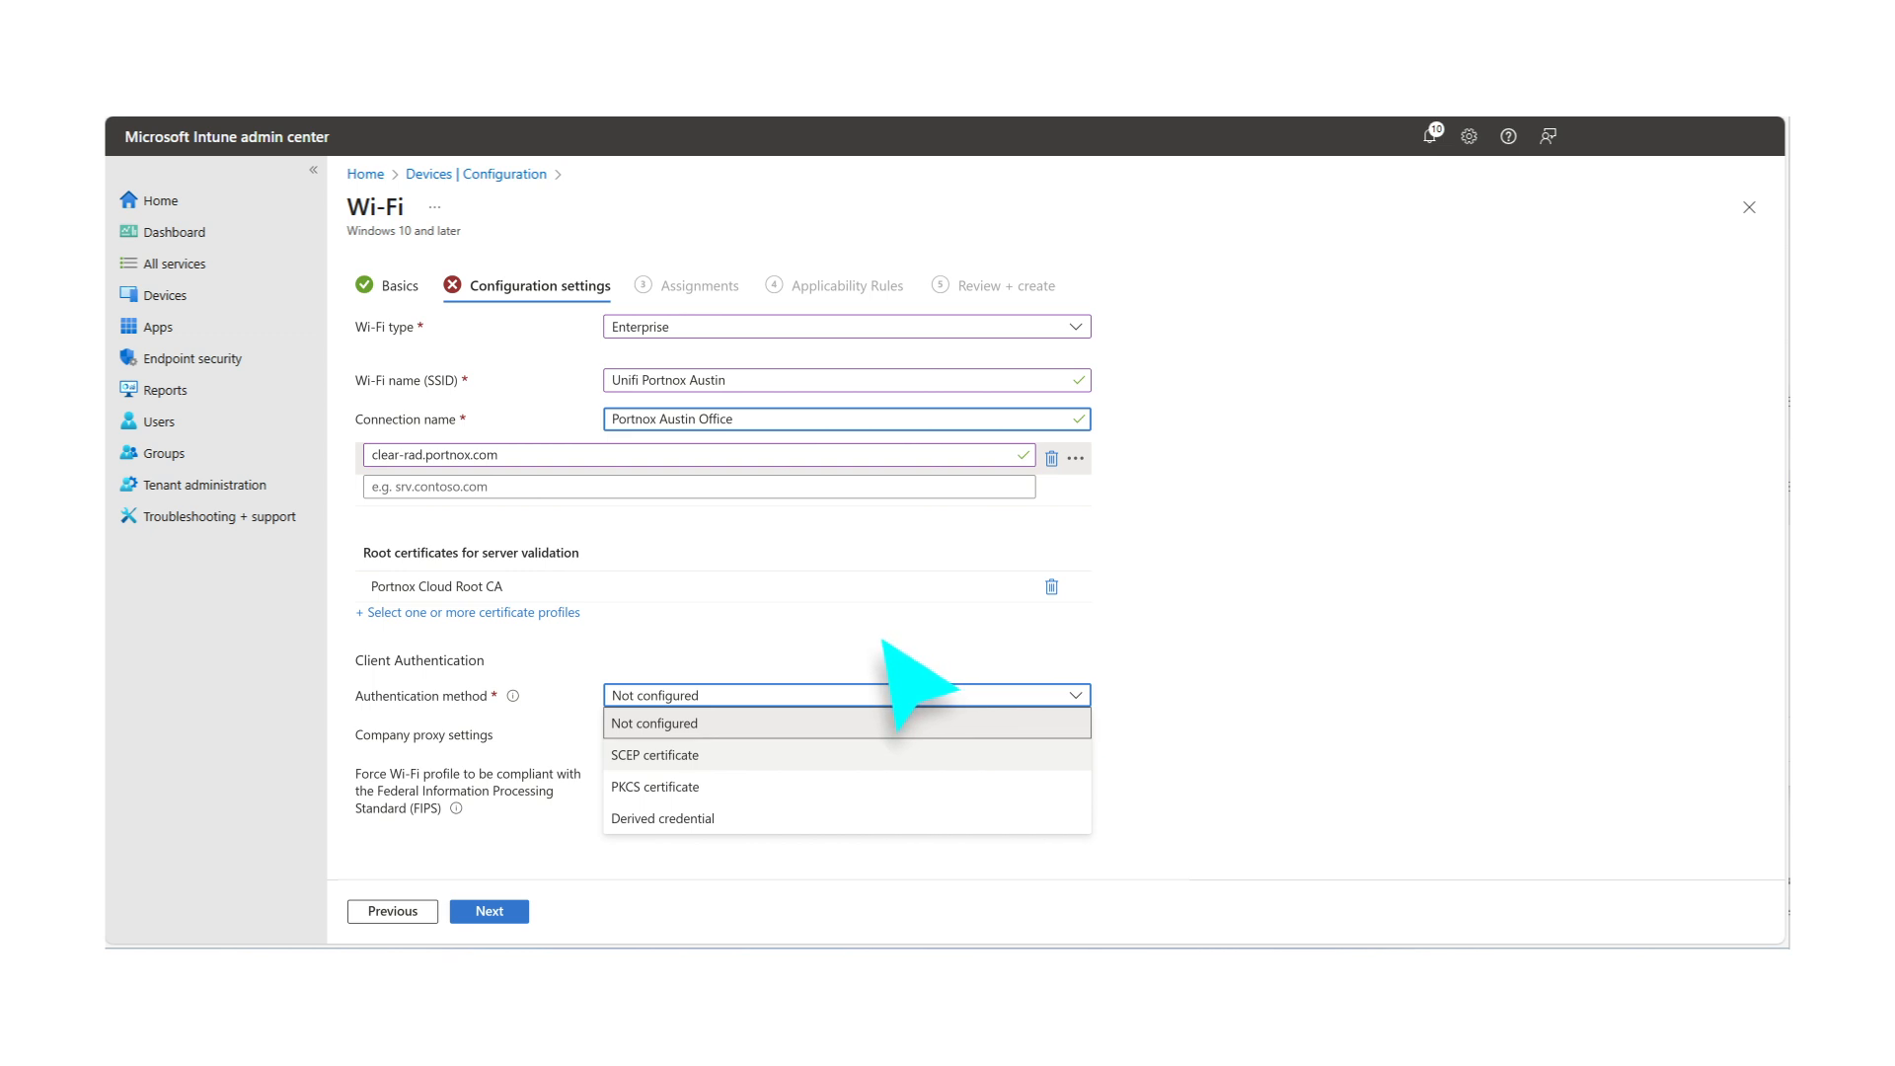
Set client authentication to SCEP certificate and choose Portnox Cloud SCEP User as the identity certificate profile.
{"action": "left_click", "coordinate": [770, 755]}
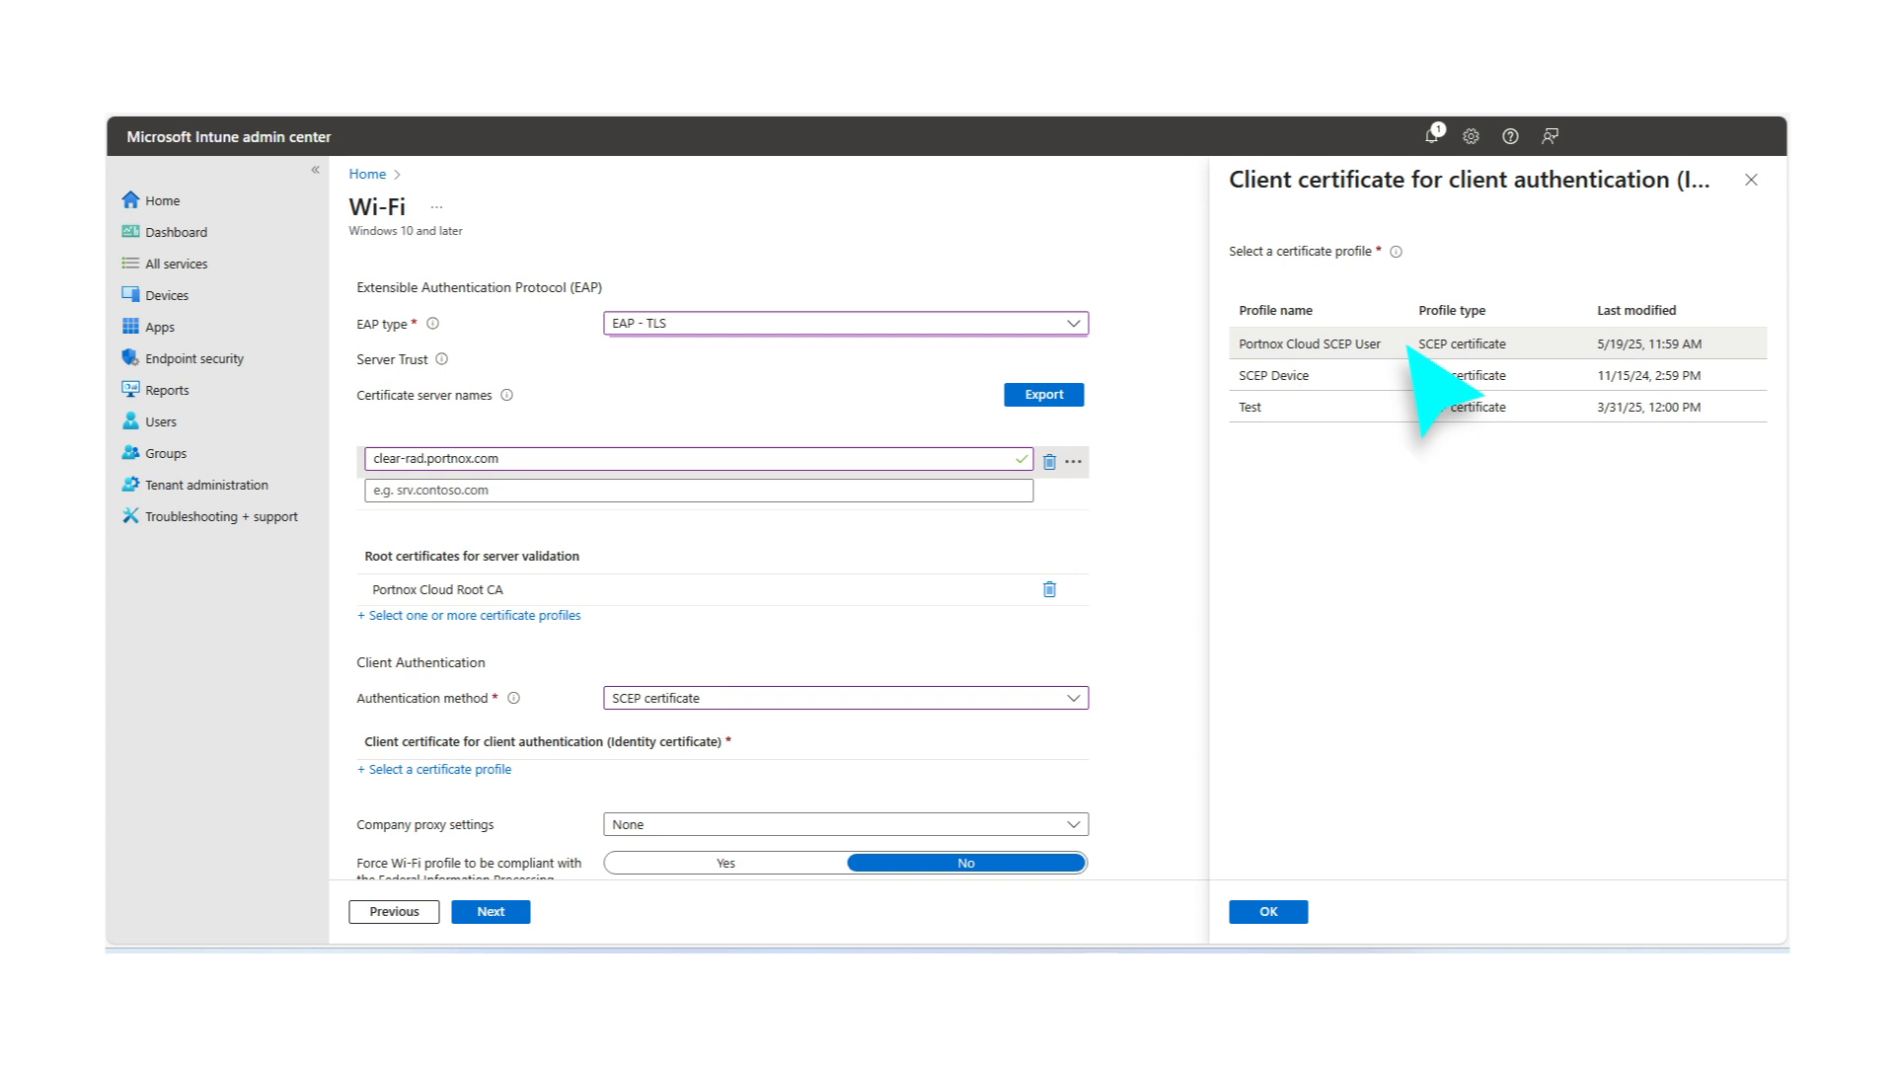
{"action": "left_click", "coordinate": [1298, 909]}
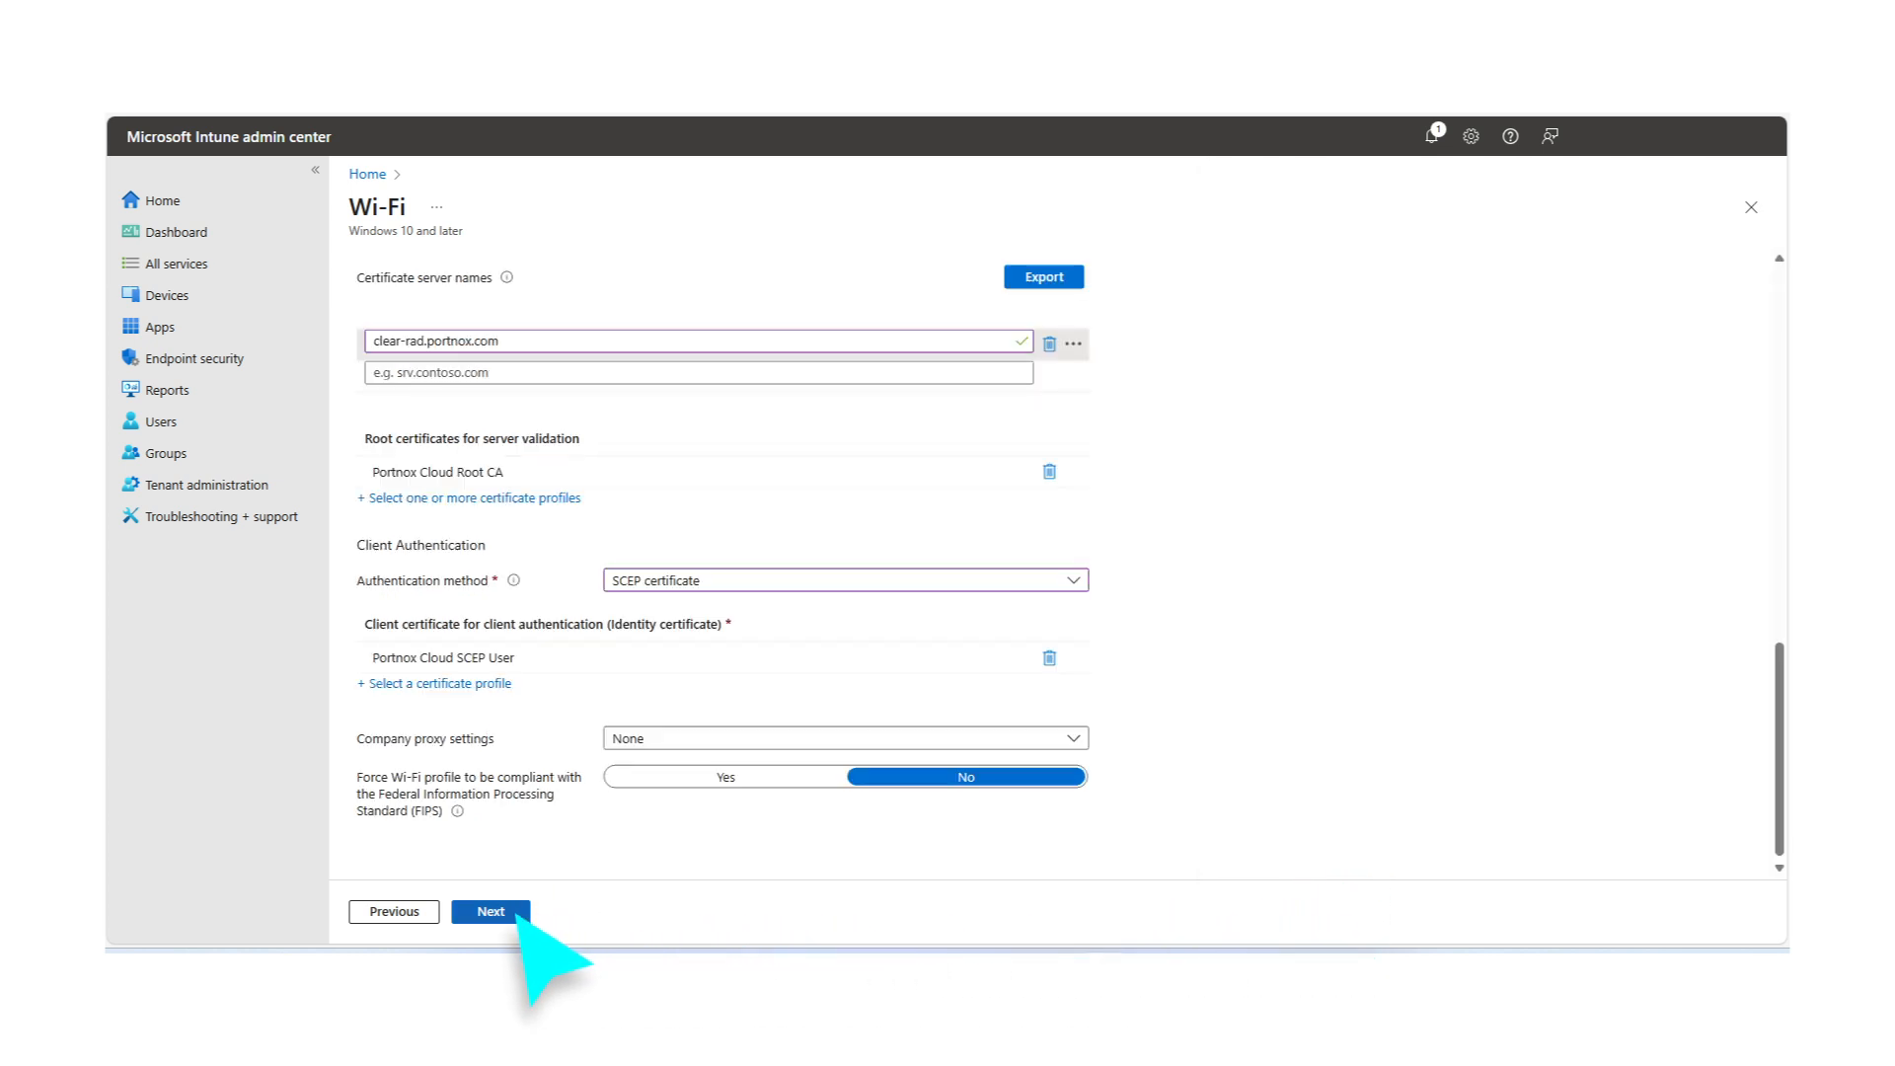
{"action": "left_click", "coordinate": [490, 911]}
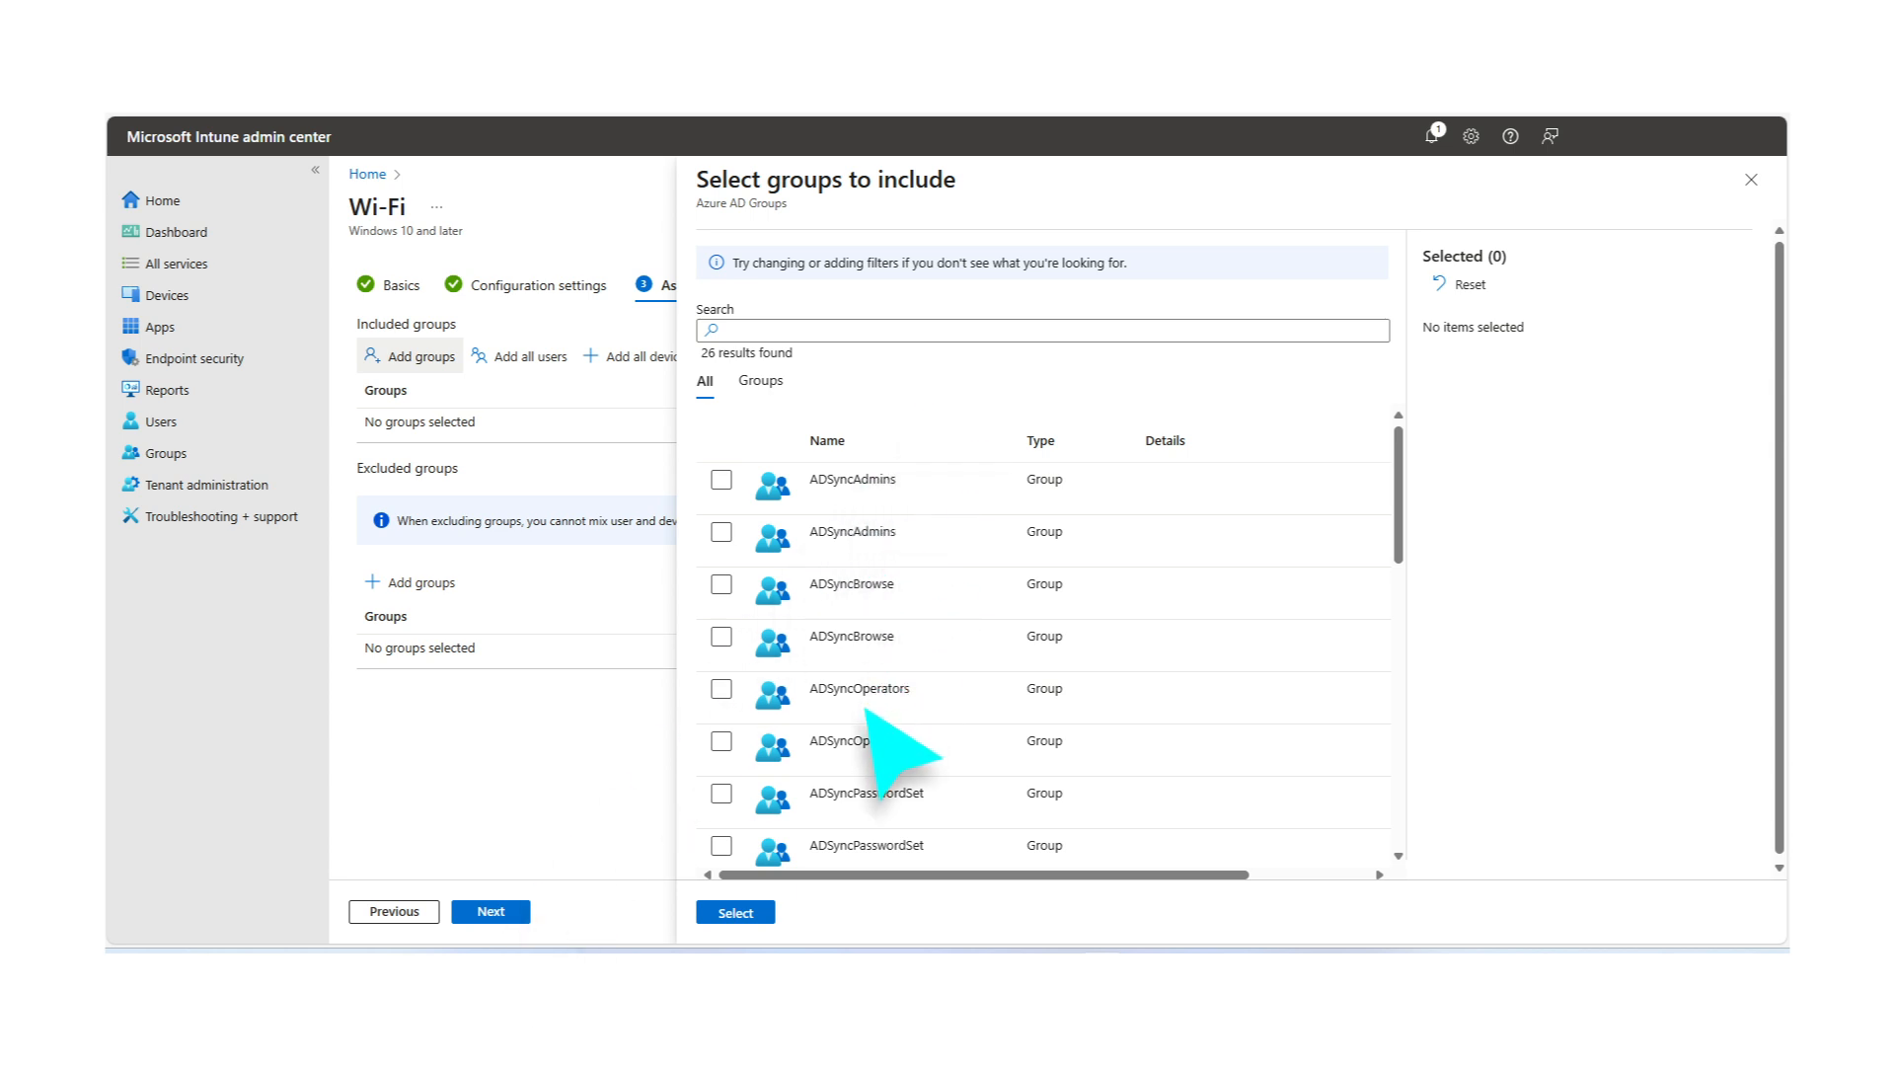
Add an "Assign profile if" applicability rule to the Wi-Fi profile and create the profile.
{"action": "left_click", "coordinate": [491, 911]}
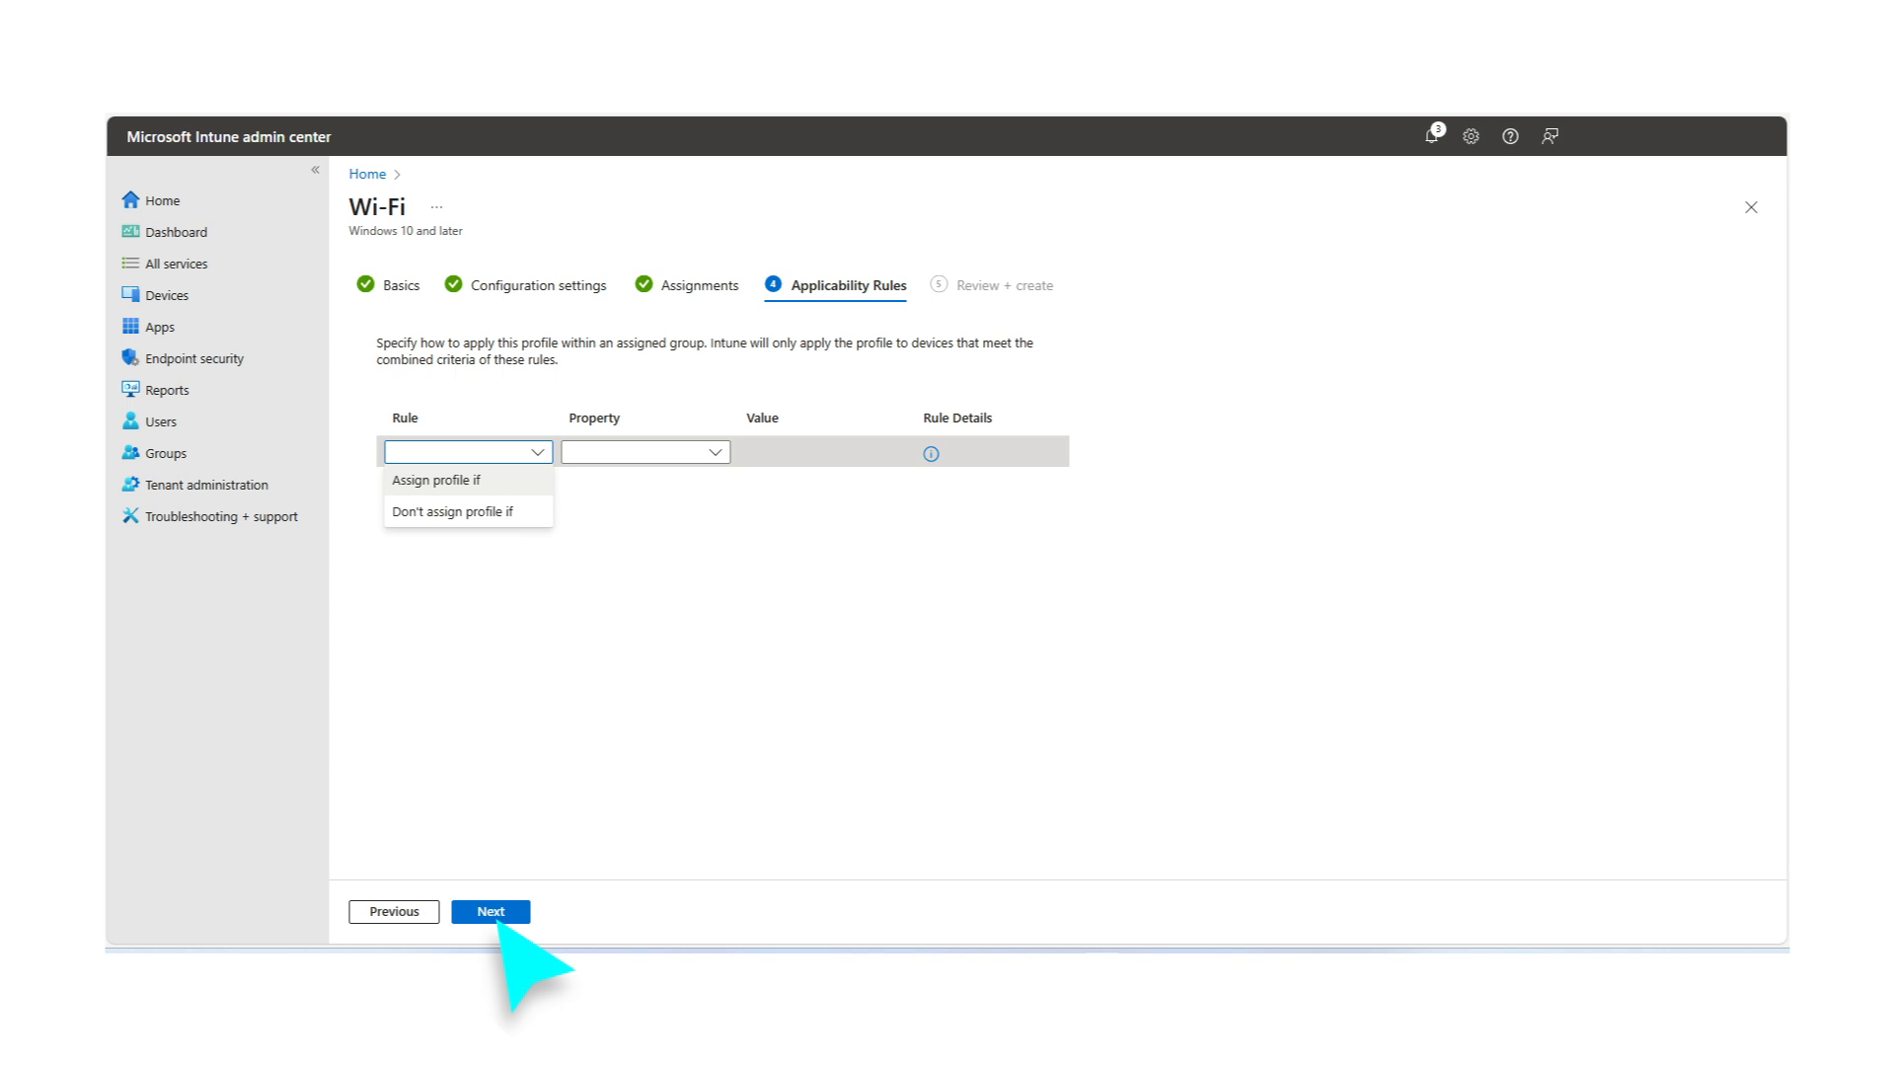
{"action": "left_click", "coordinate": [541, 477]}
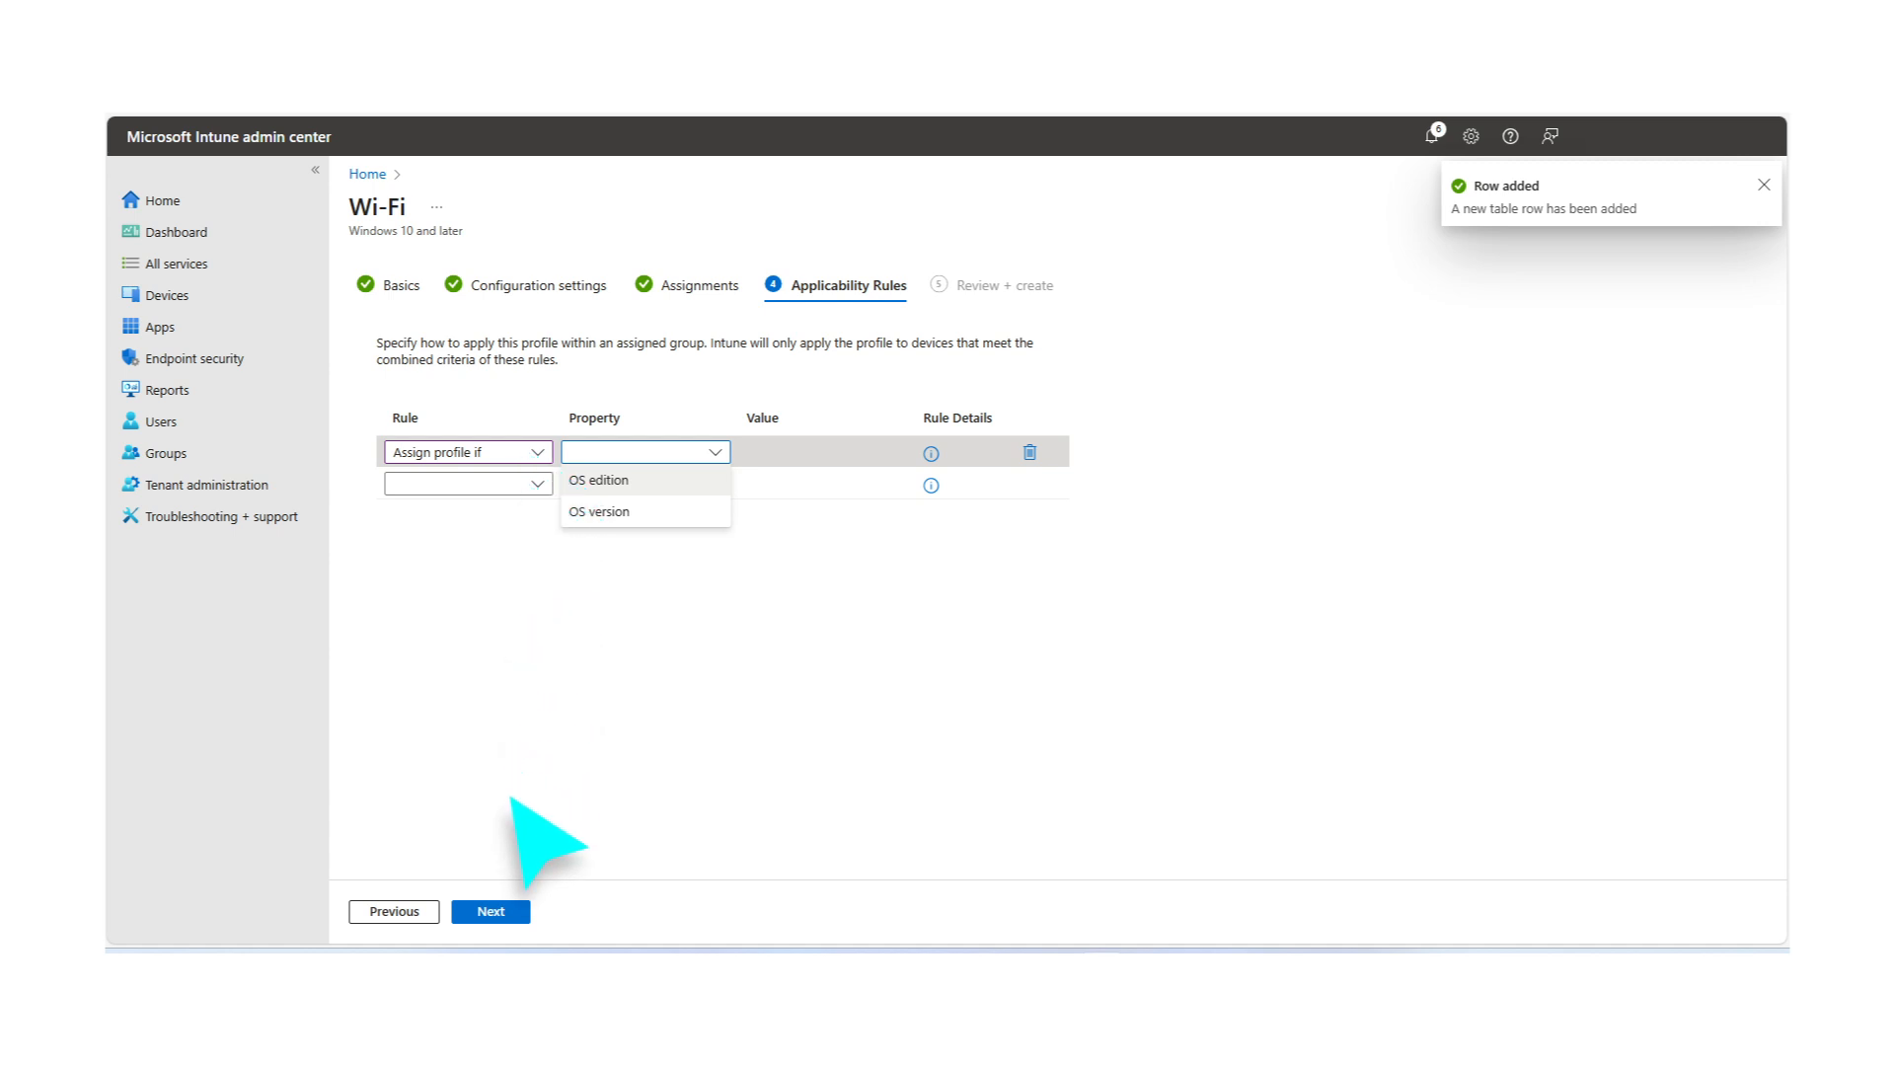
{"action": "left_click", "coordinate": [507, 909]}
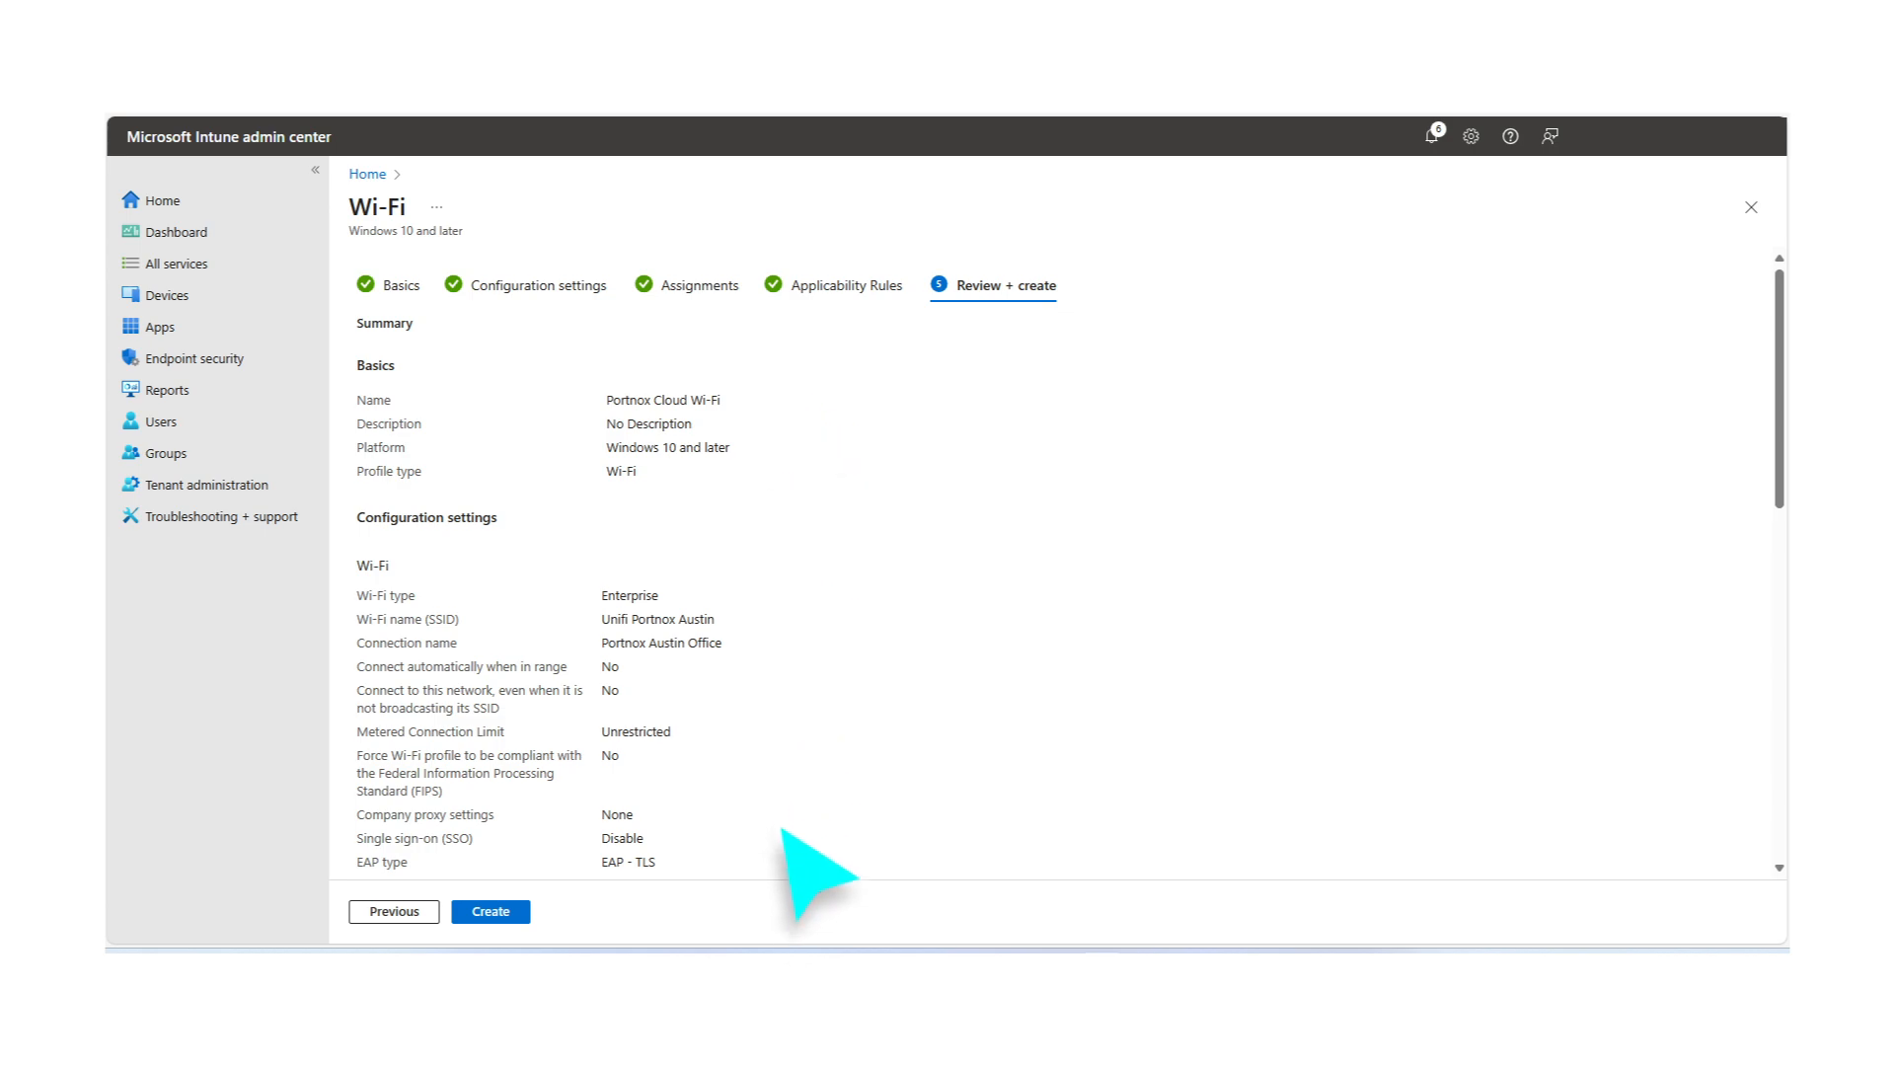
{"action": "left_click", "coordinate": [517, 914]}
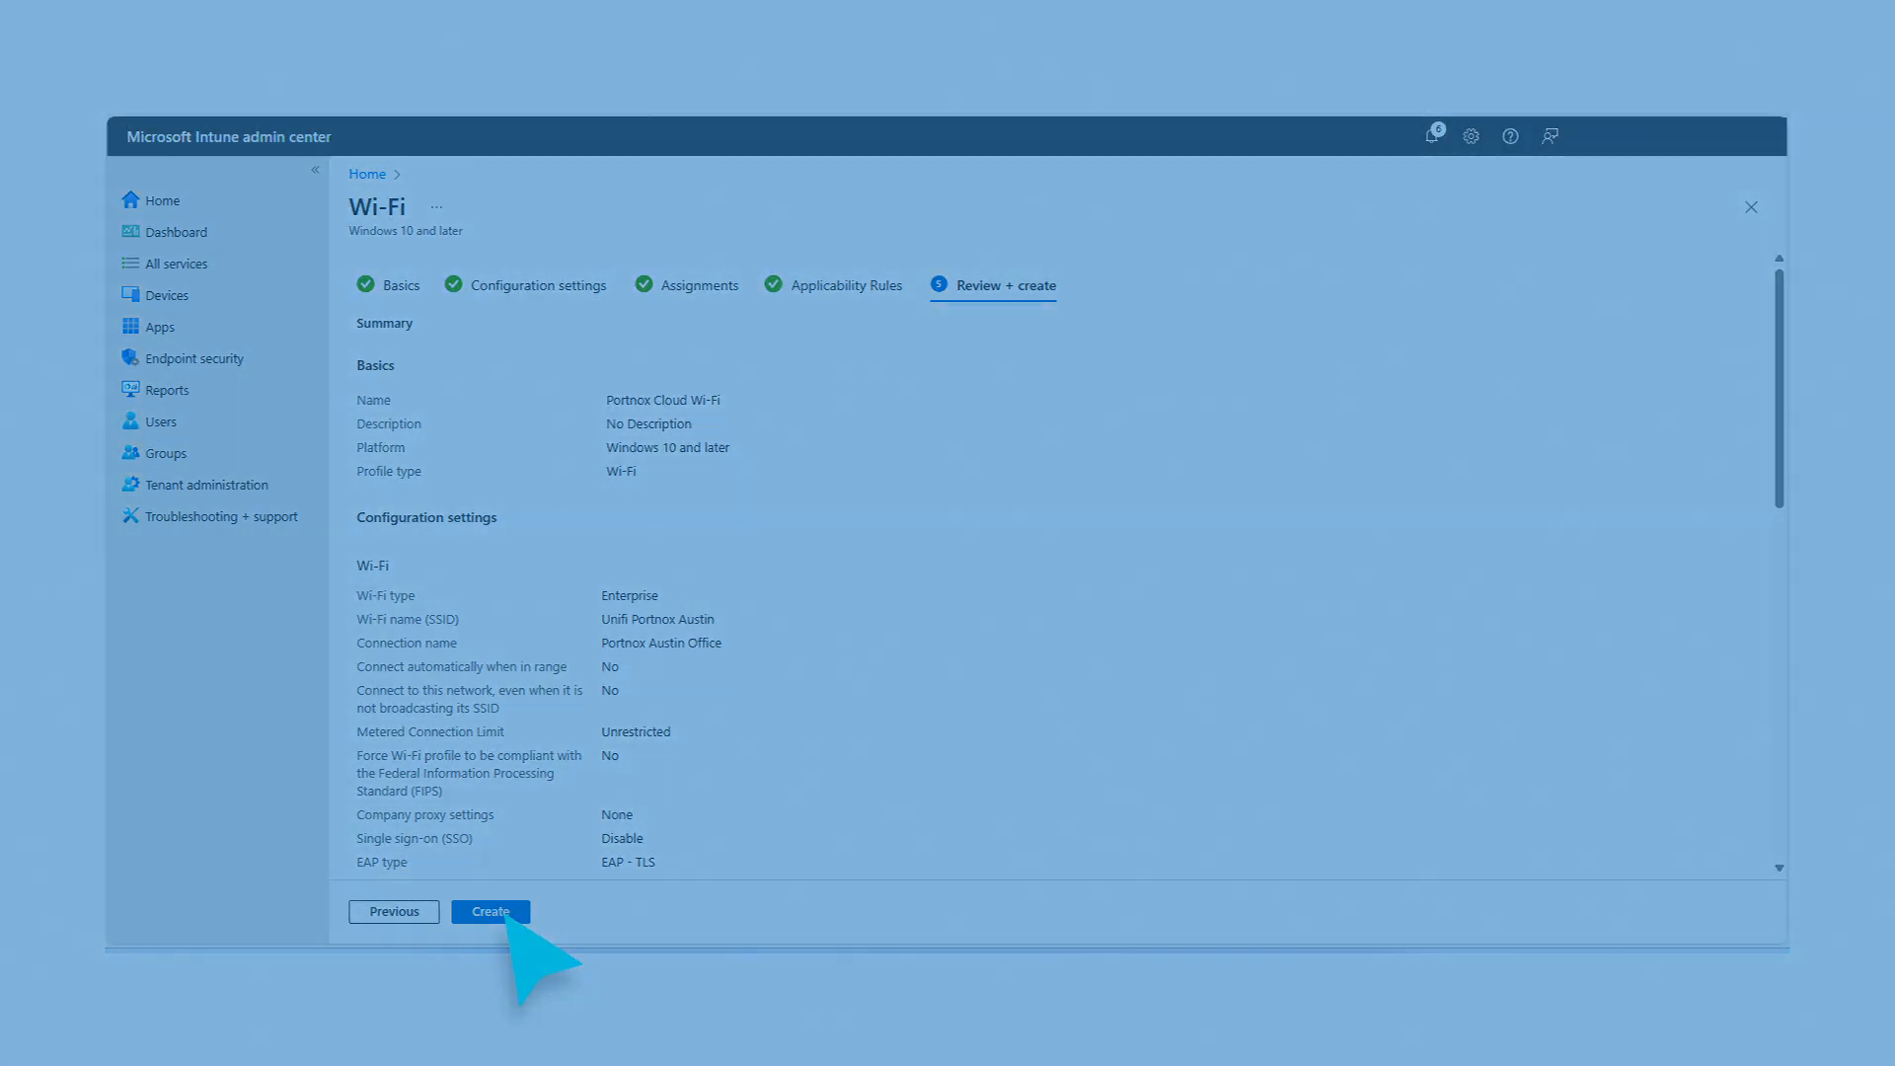